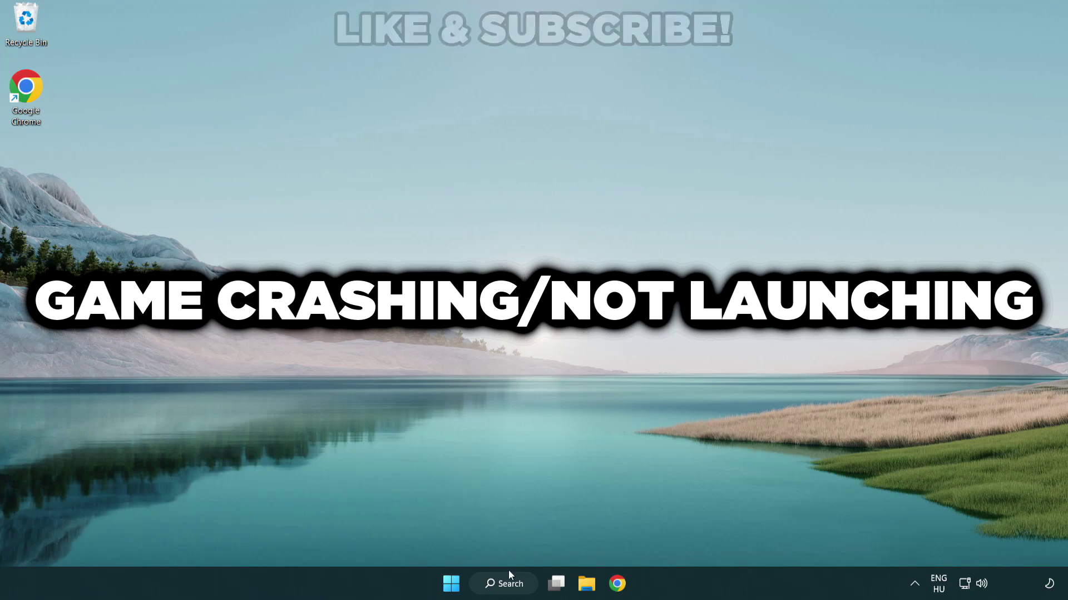
- Search Windows for 'device manager'
left_click(516, 590)
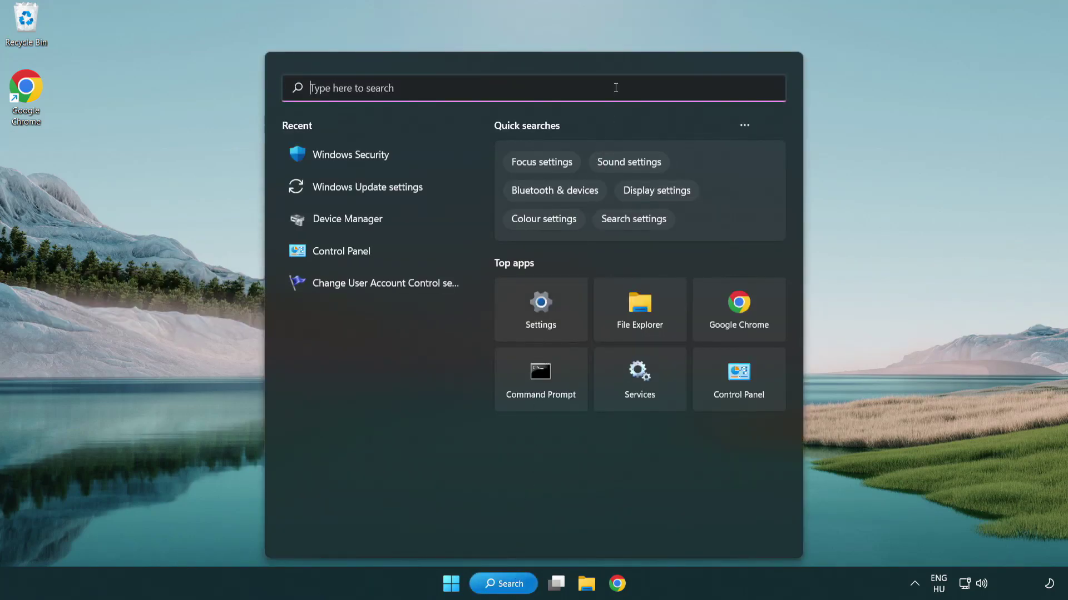
type("device m")
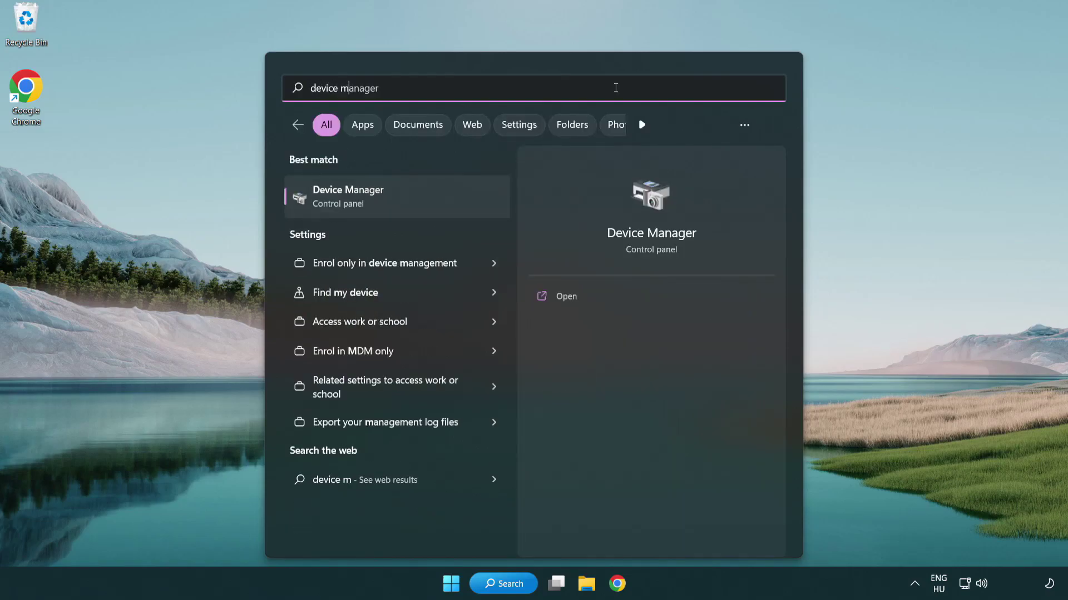
type("anager")
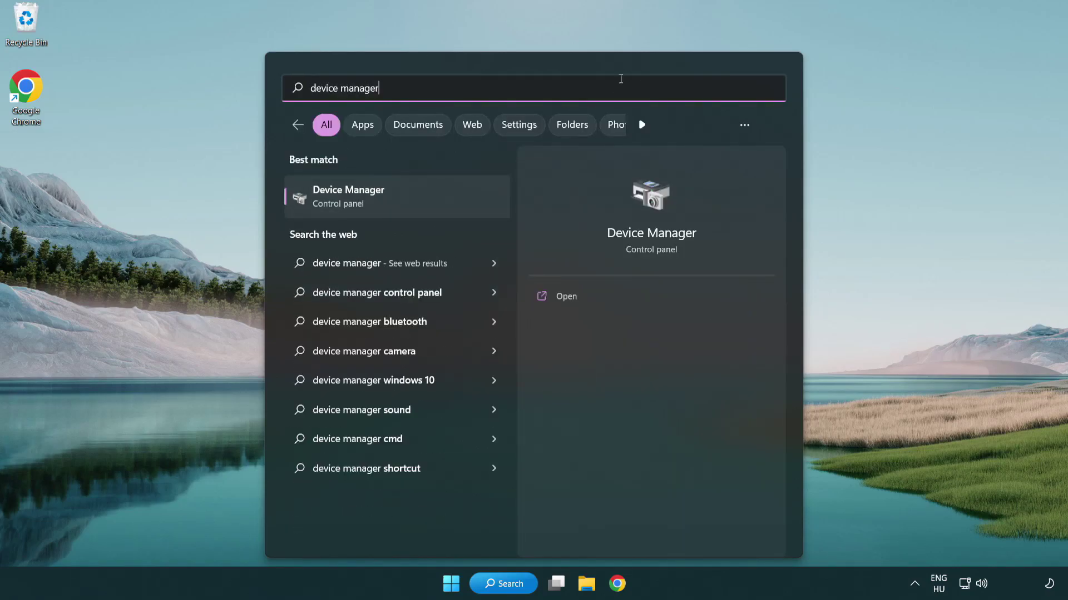
- Launch Device Manager and start a driver update for the VMware SVGA 3D display adapter
left_click(428, 206)
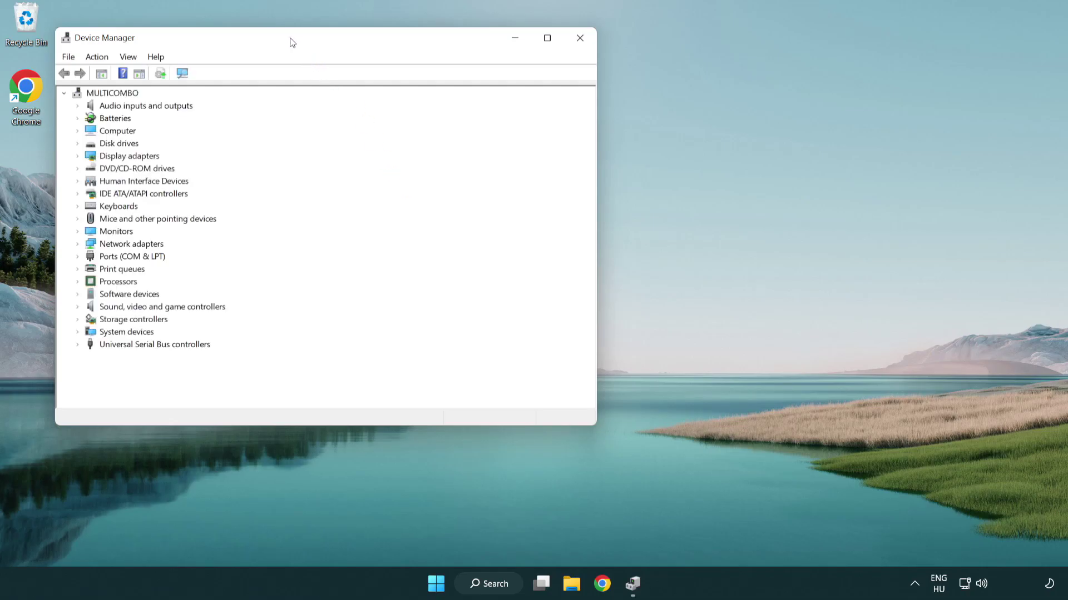
left_click_drag(291, 40, 470, 107)
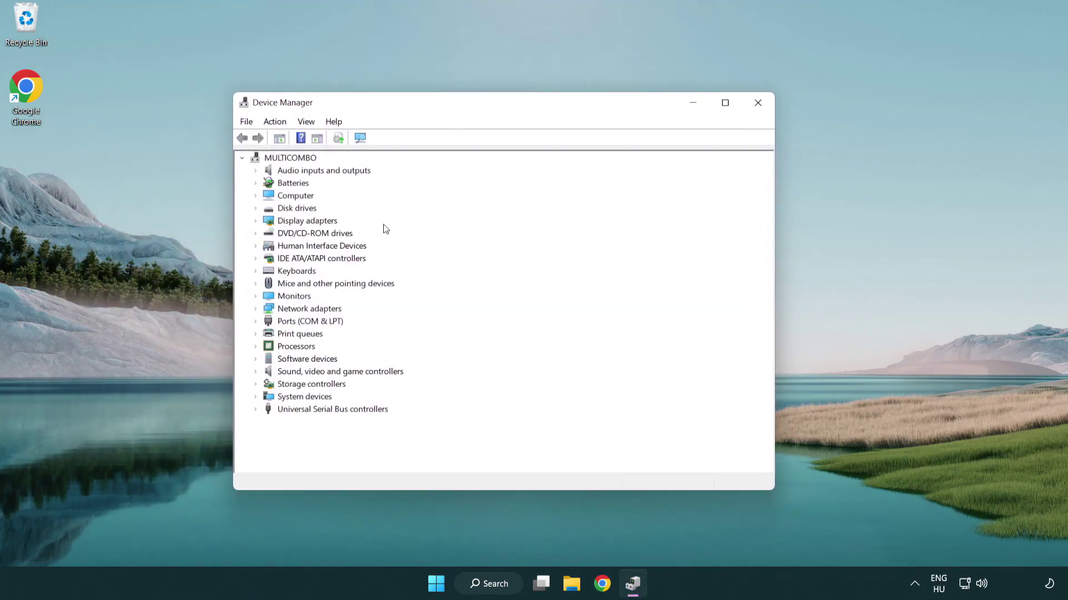
left_click(296, 224)
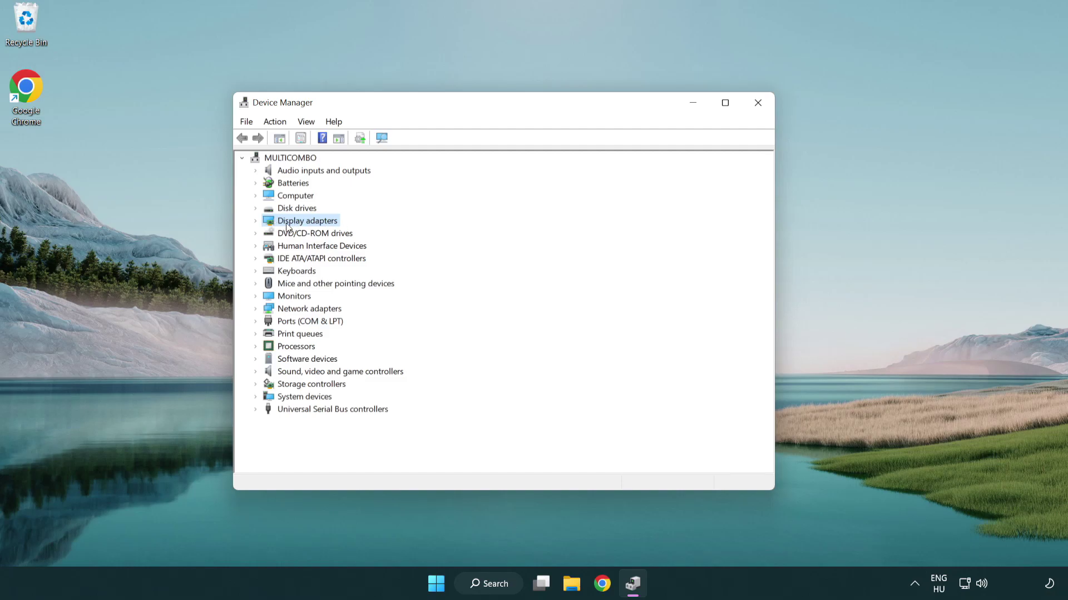
left_click(256, 222)
left_click(298, 235)
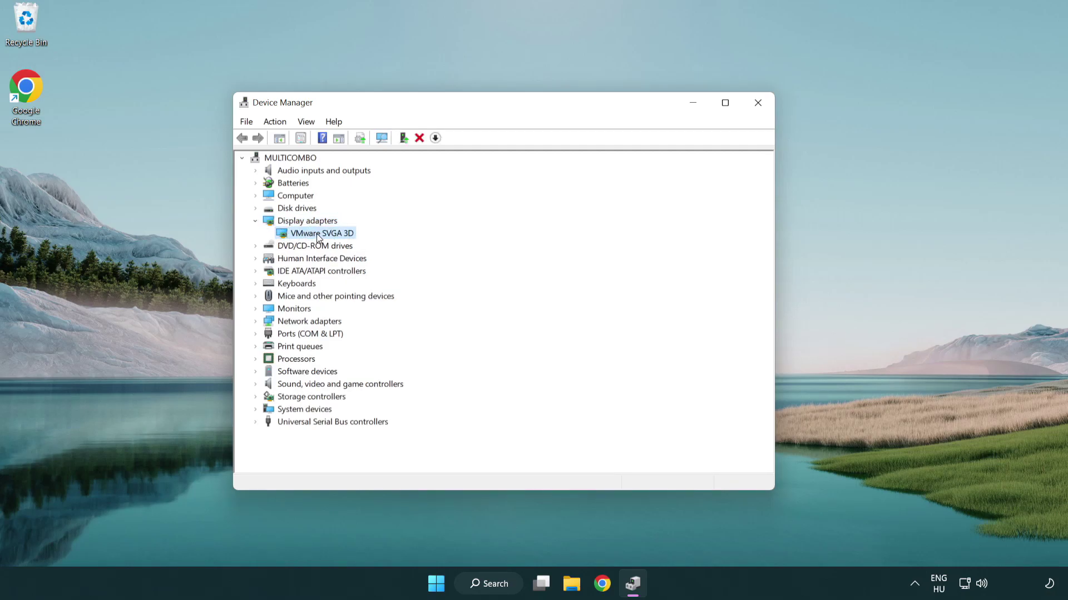
right_click(316, 234)
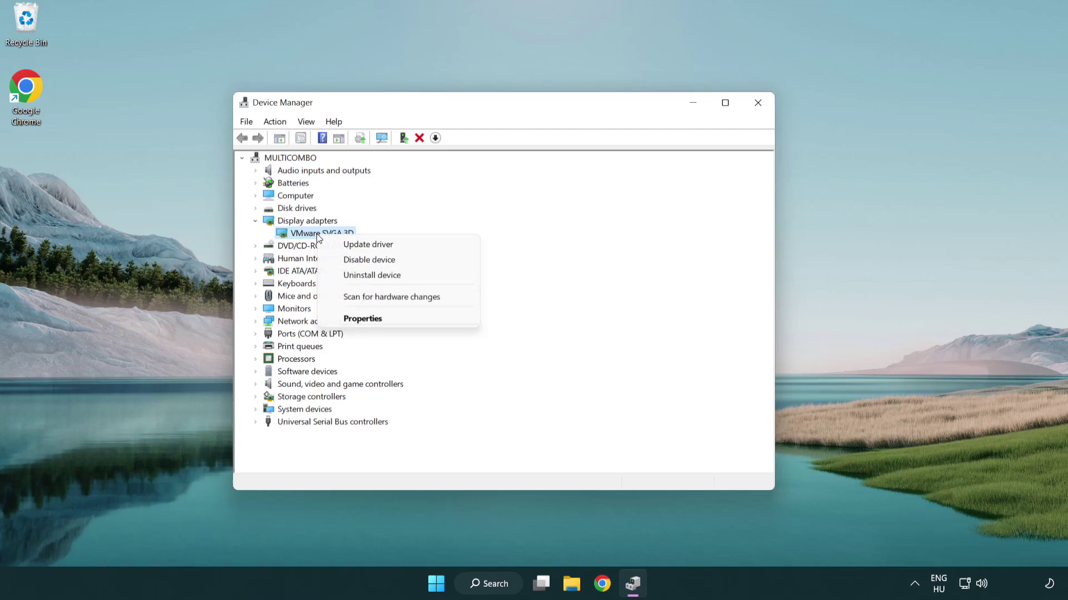
left_click(421, 247)
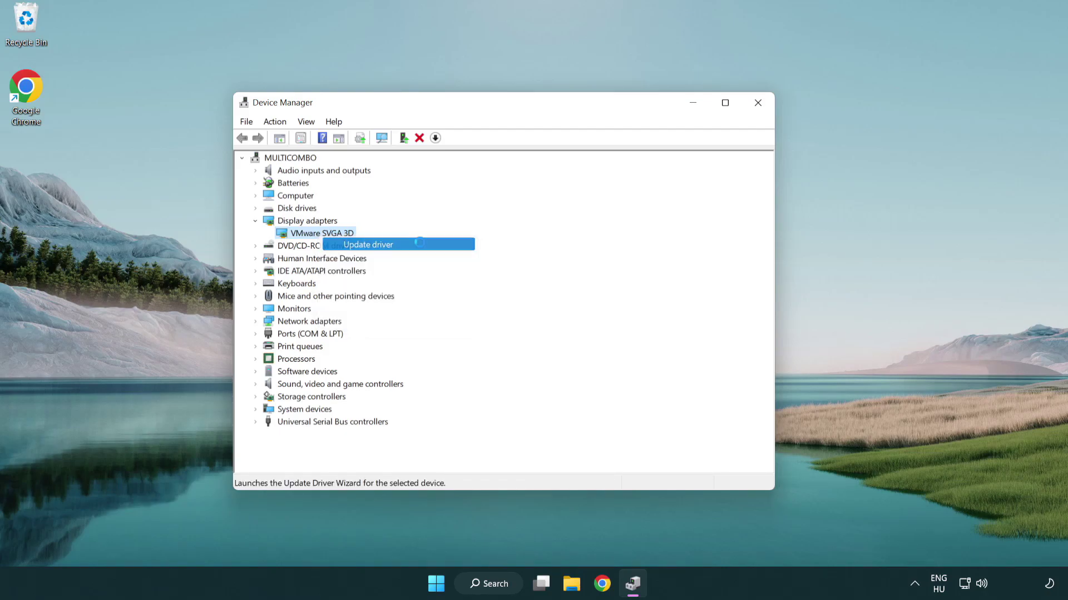
- Search automatically for a VMware SVGA 3D driver, which is already the best, and close the wizard
left_click_drag(441, 166, 462, 160)
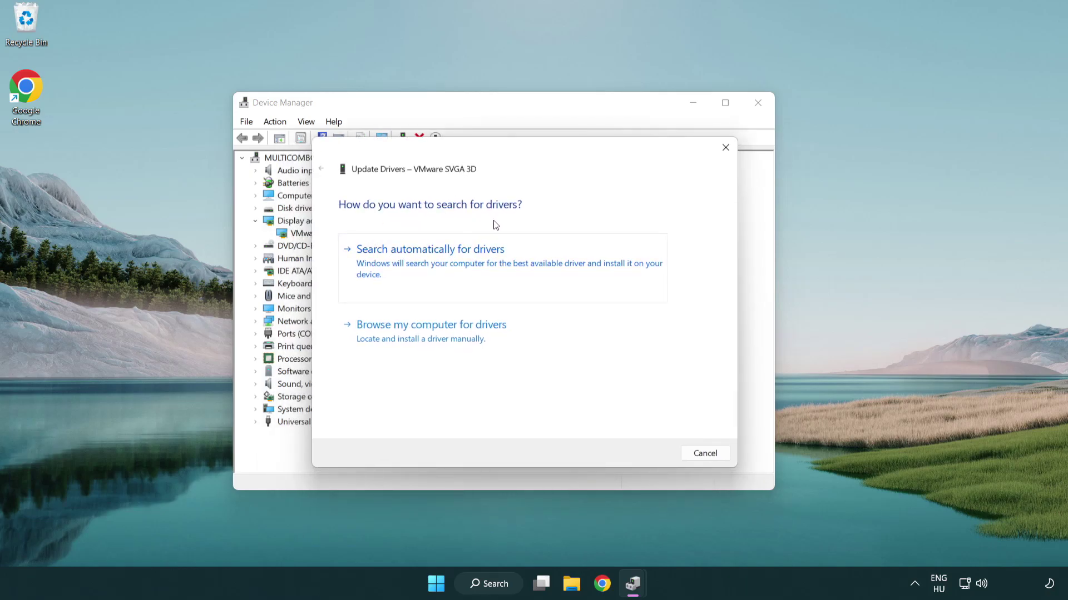
left_click(469, 259)
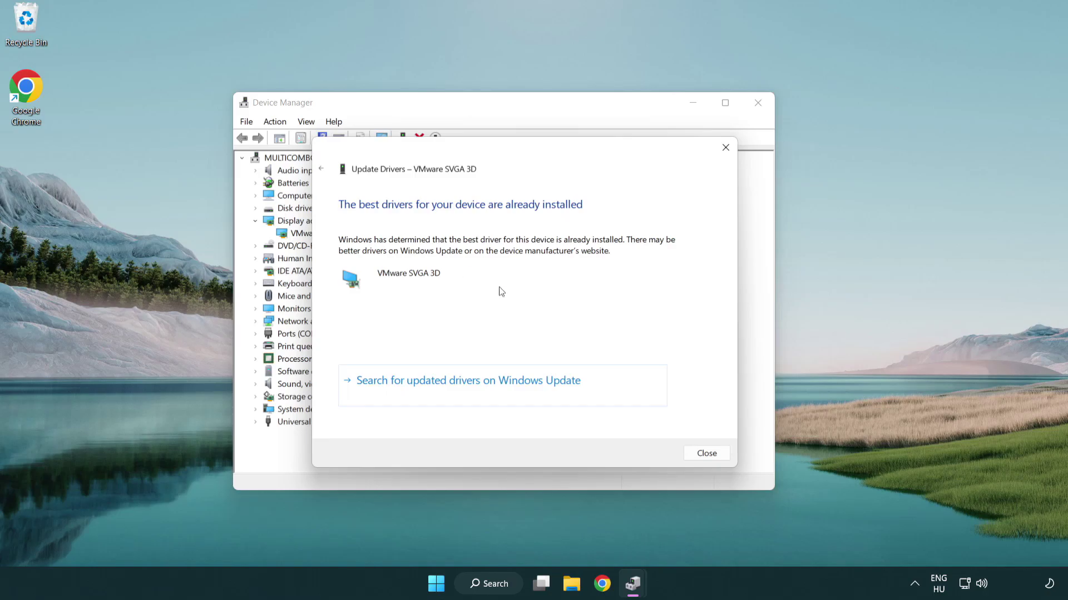
left_click(707, 453)
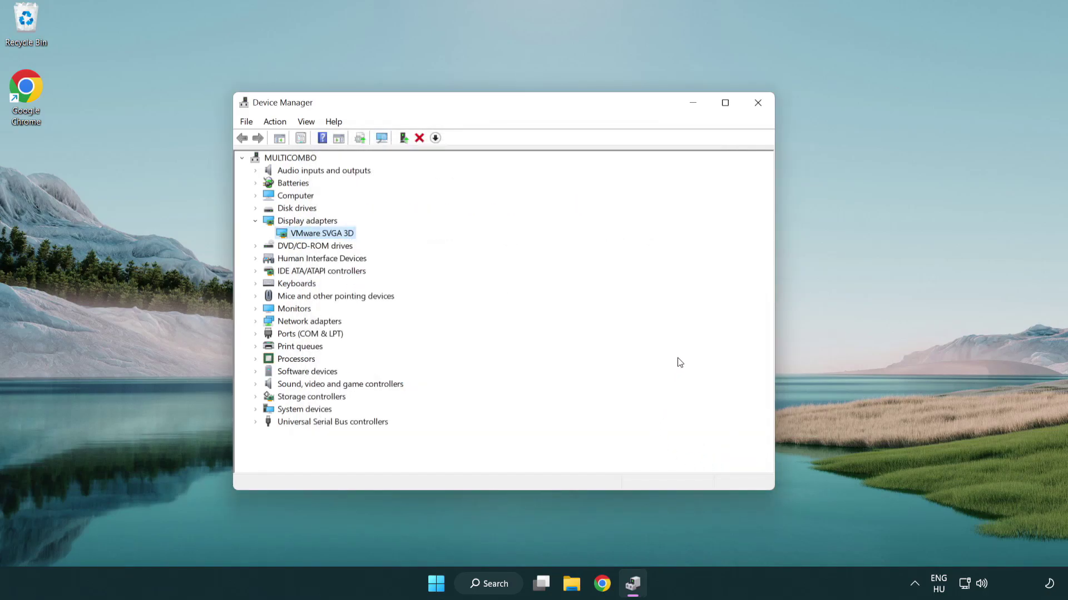
- Close Device Manager and search Windows for 'update'
left_click(758, 103)
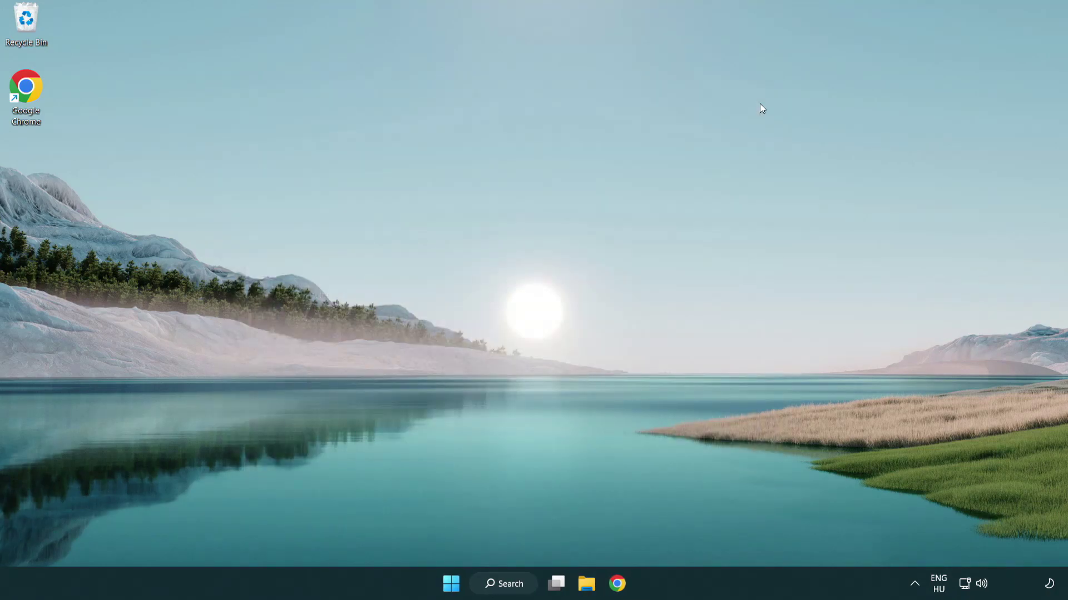
left_click(513, 582)
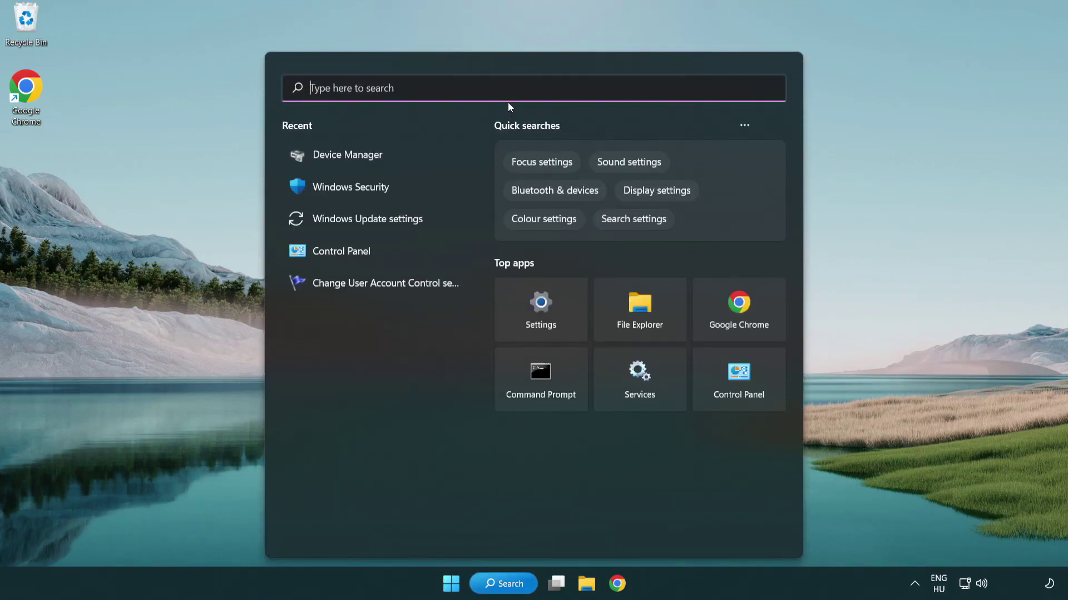
type("update")
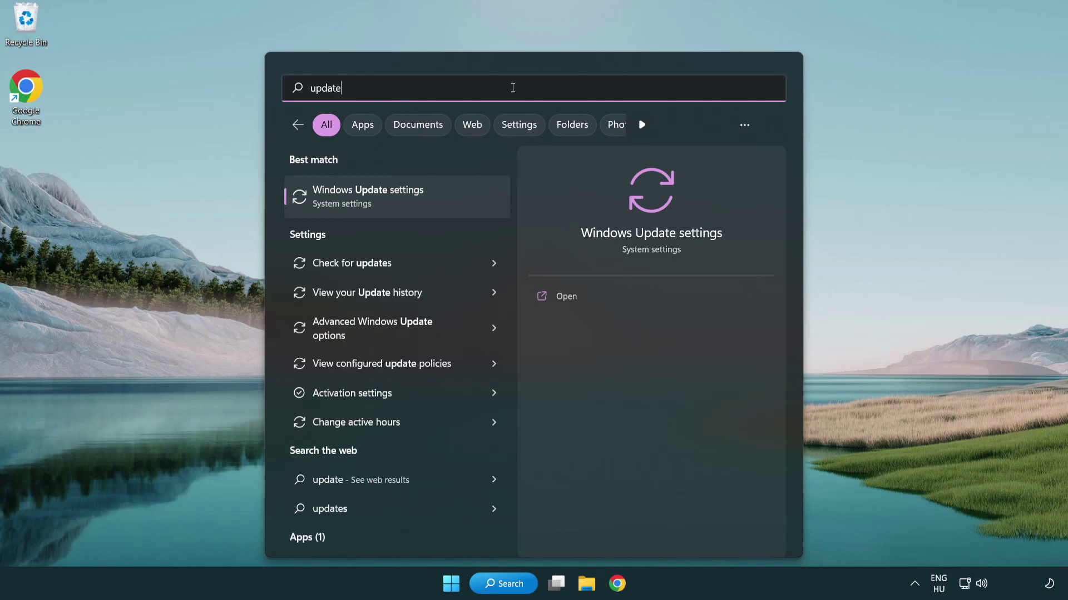
- Check Windows Update, which reports the PC up to date, then close Settings
left_click(417, 204)
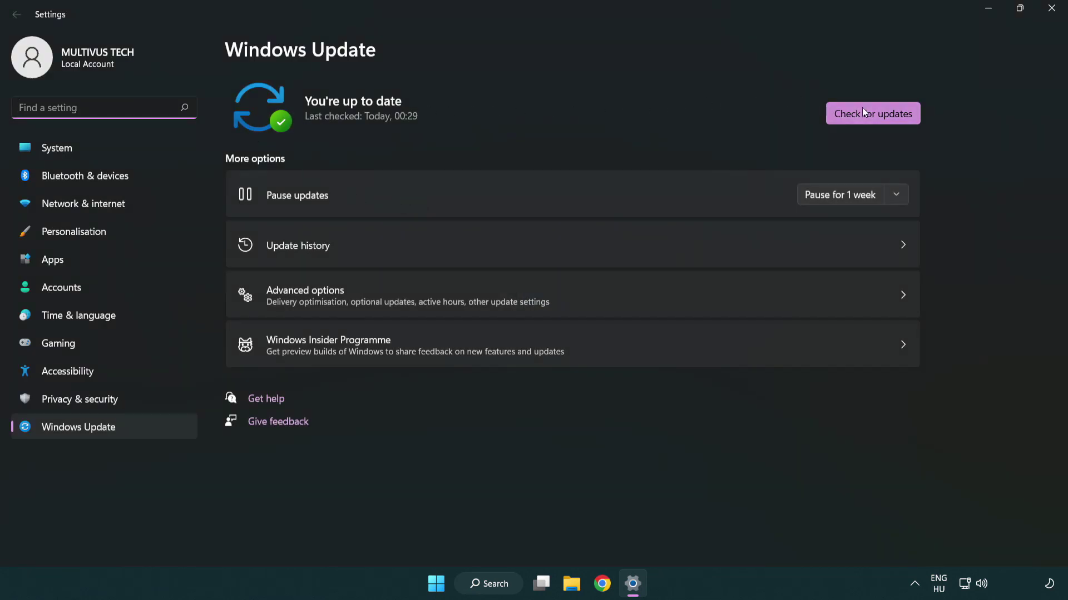
left_click(891, 121)
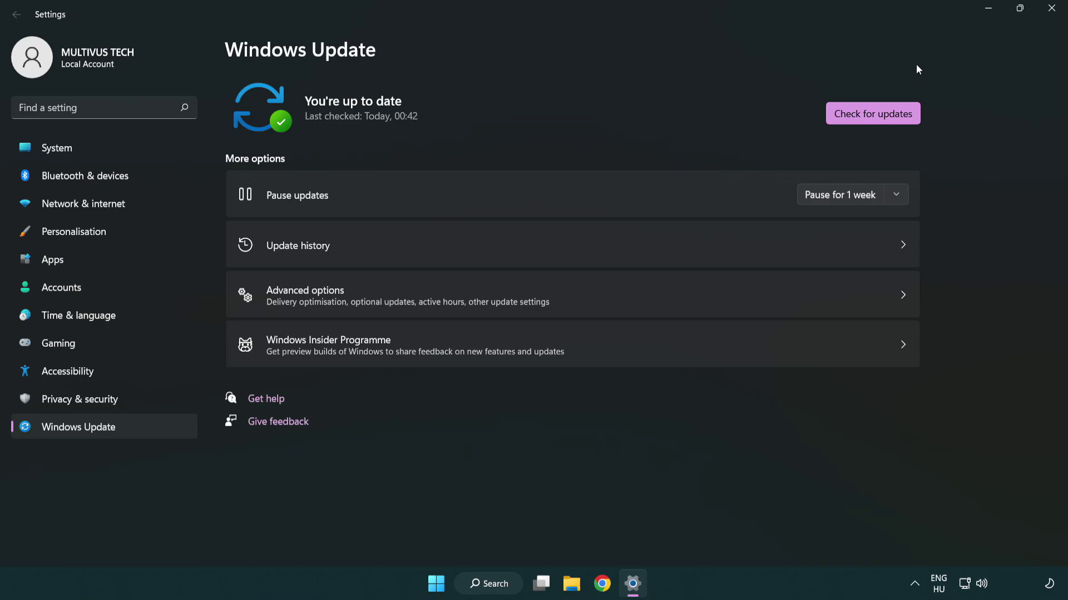
left_click(1047, 16)
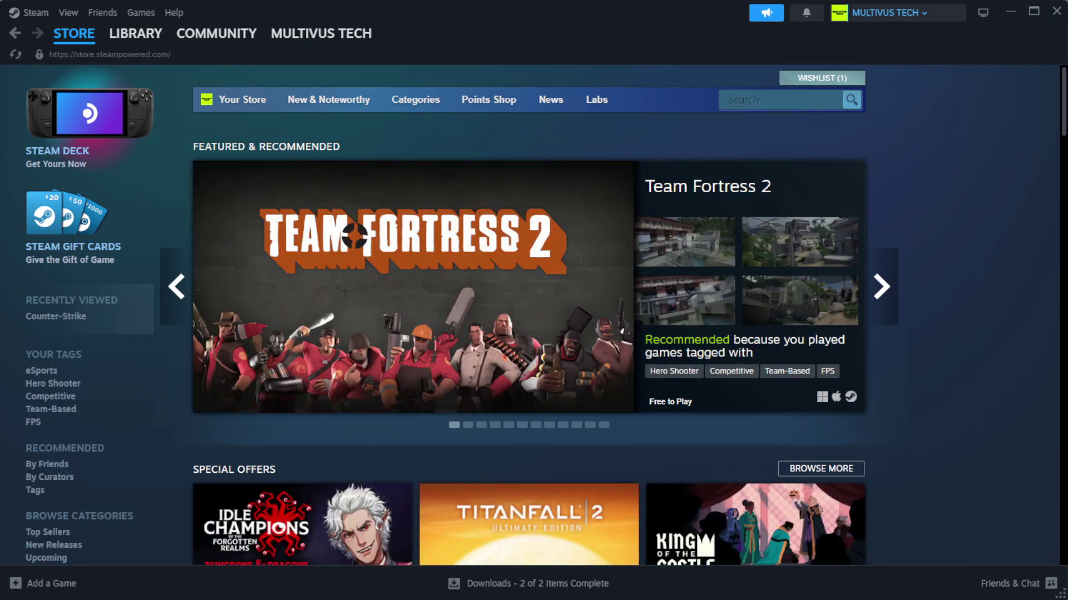
- Go to Steam's Library home and bring up options for YOUR NOT WORKING GAME
mouse_move(138, 40)
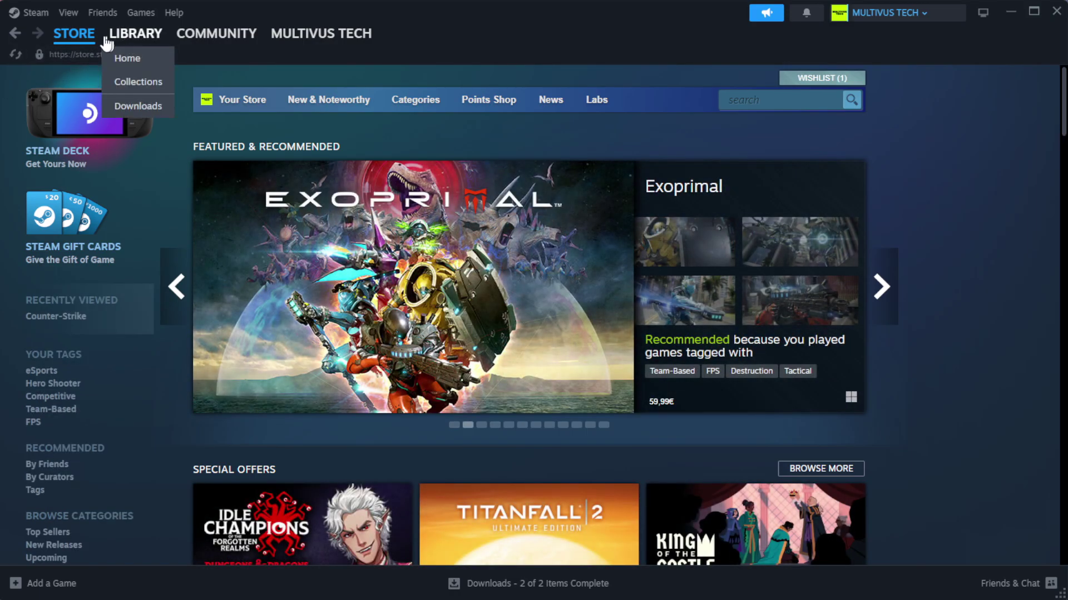
left_click(155, 57)
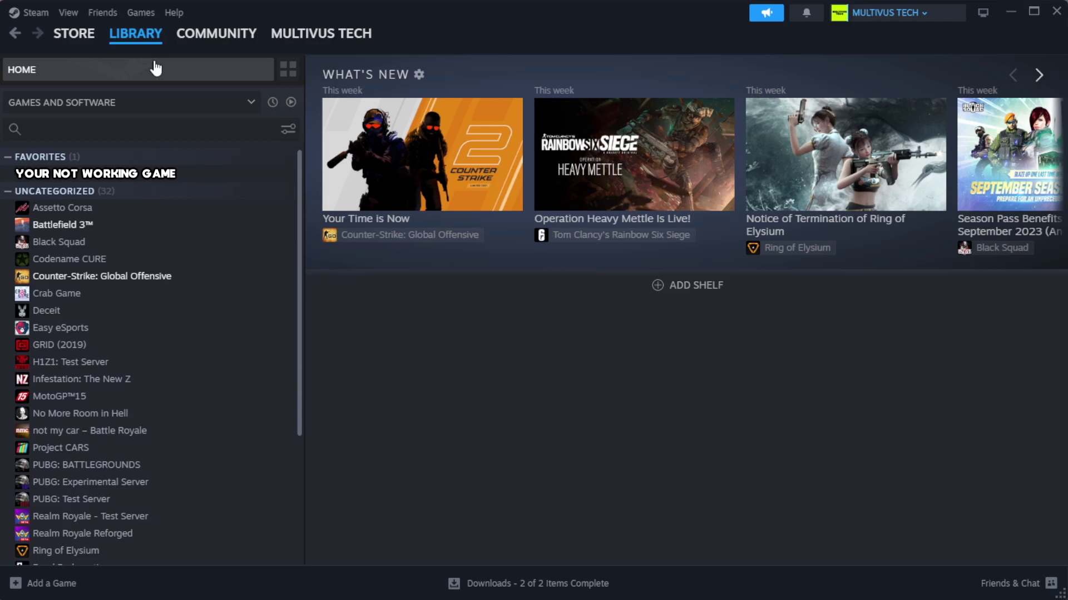
right_click(264, 177)
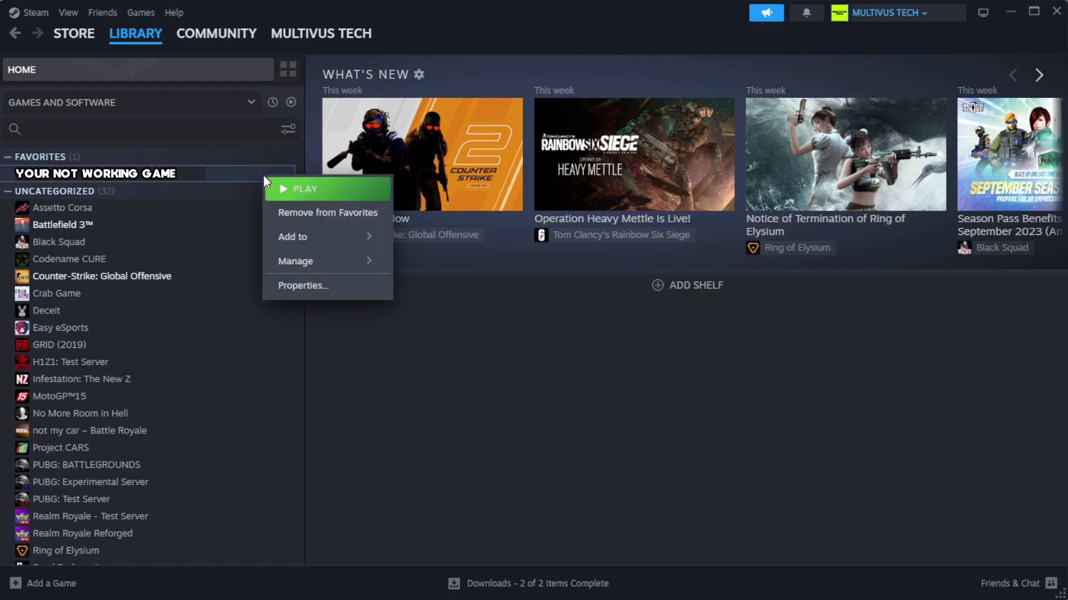
- Verify YOUR NOT WORKING GAME's installed files in its properties; all 1039 files validate
left_click(338, 293)
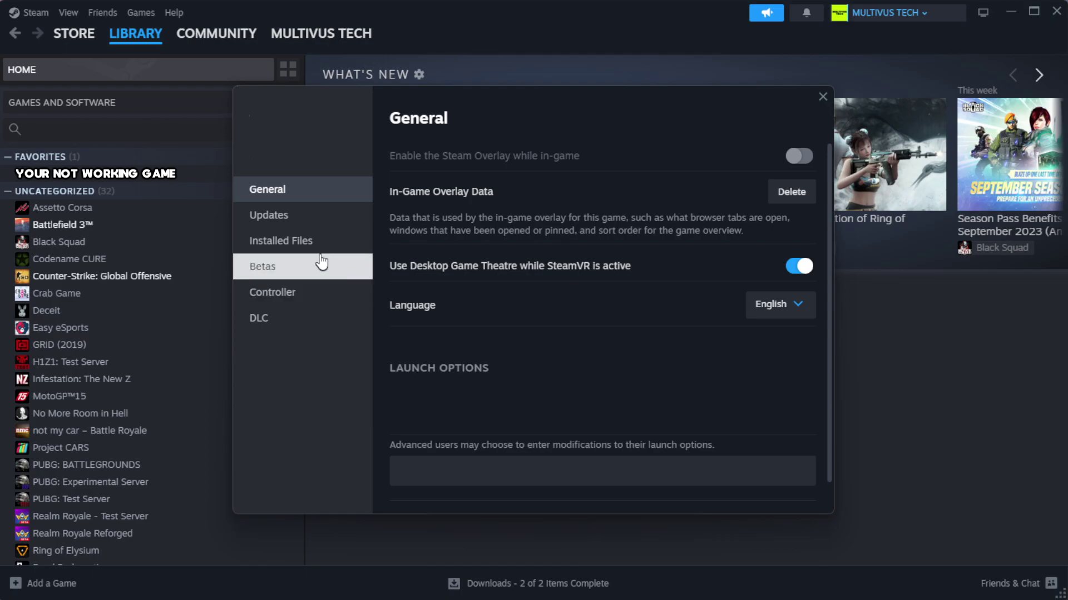
left_click(351, 253)
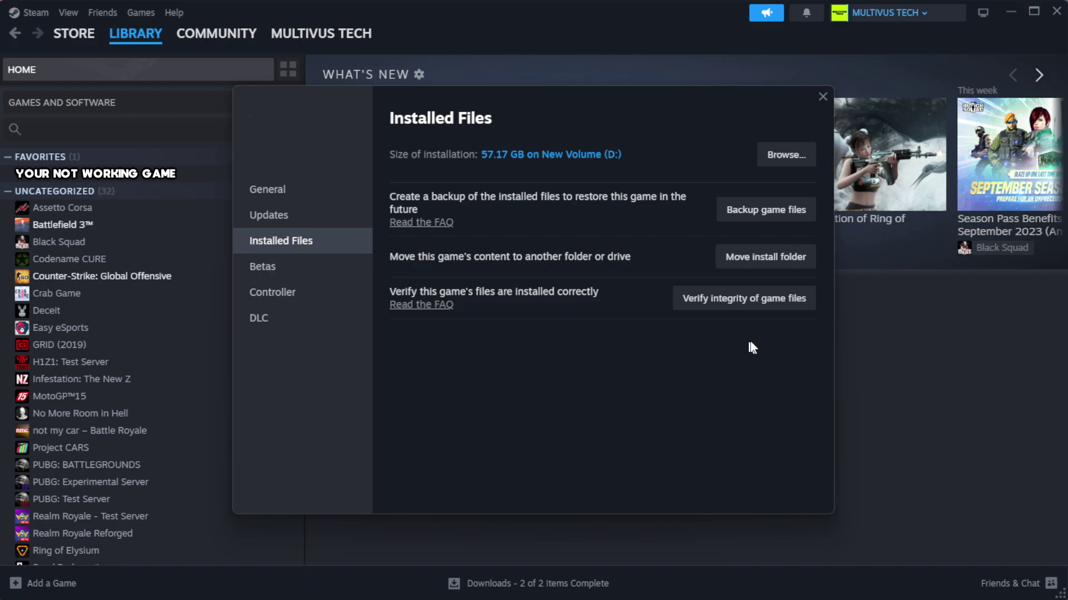
left_click(749, 304)
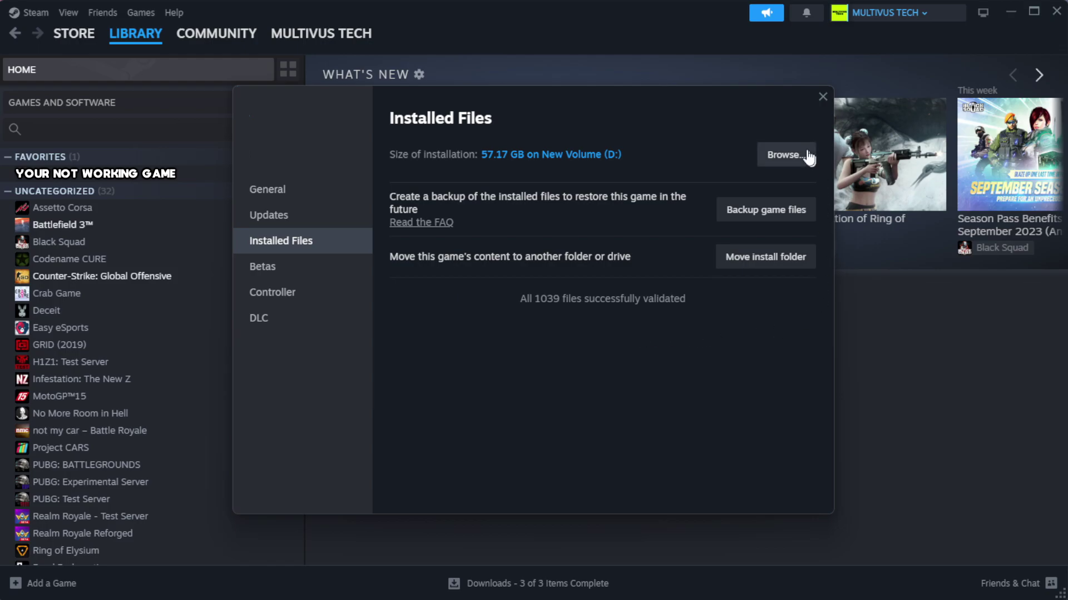
- Browse the game's install folder and open the YOUR NOT WORKING GAME shortcut's properties
left_click(784, 164)
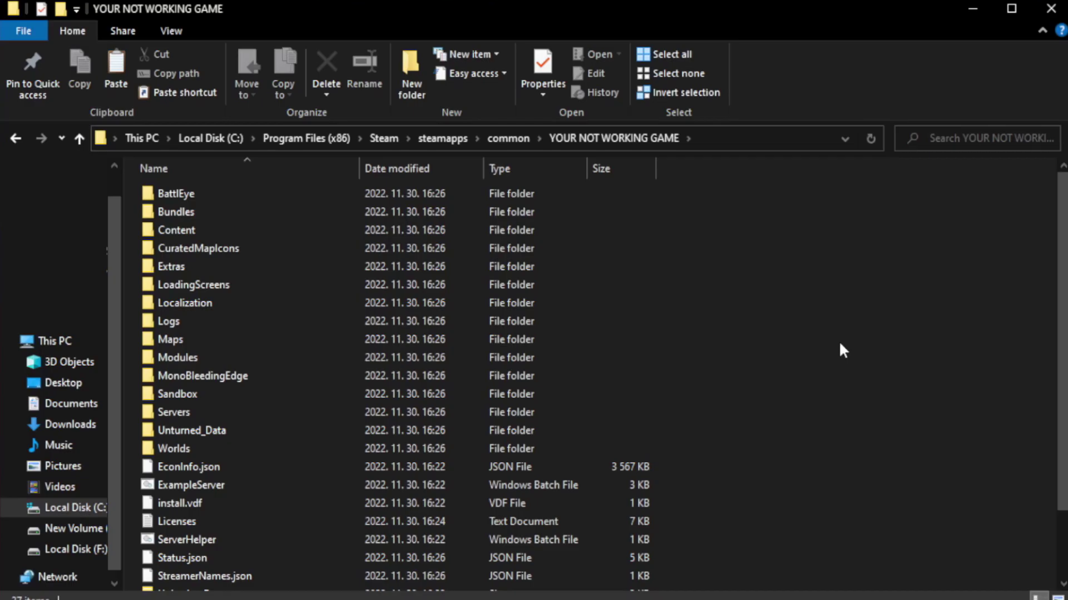
scroll(1065, 299, "down", 2)
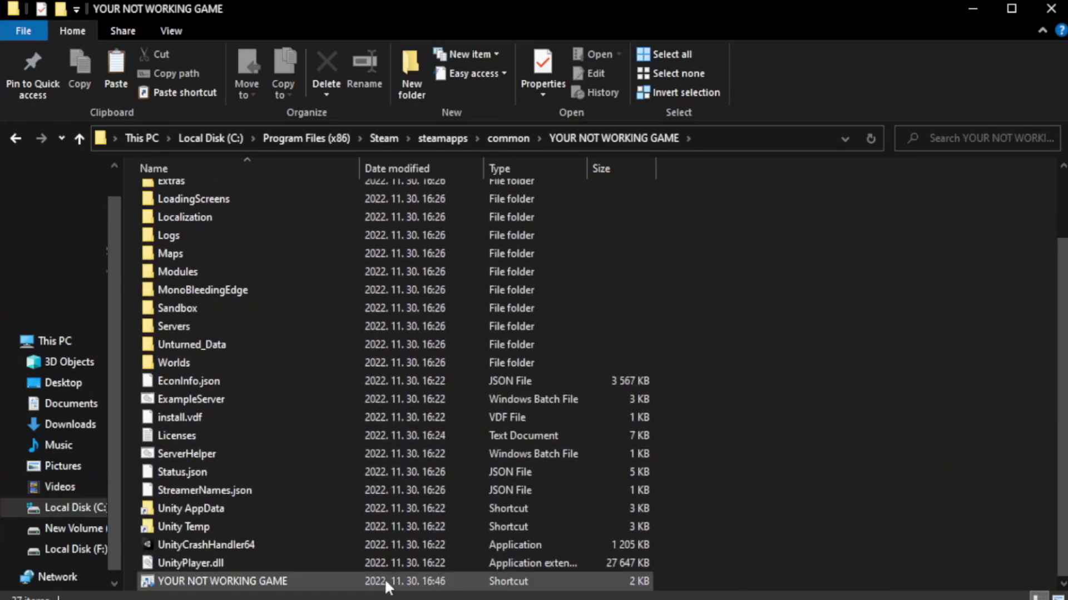
left_click(386, 581)
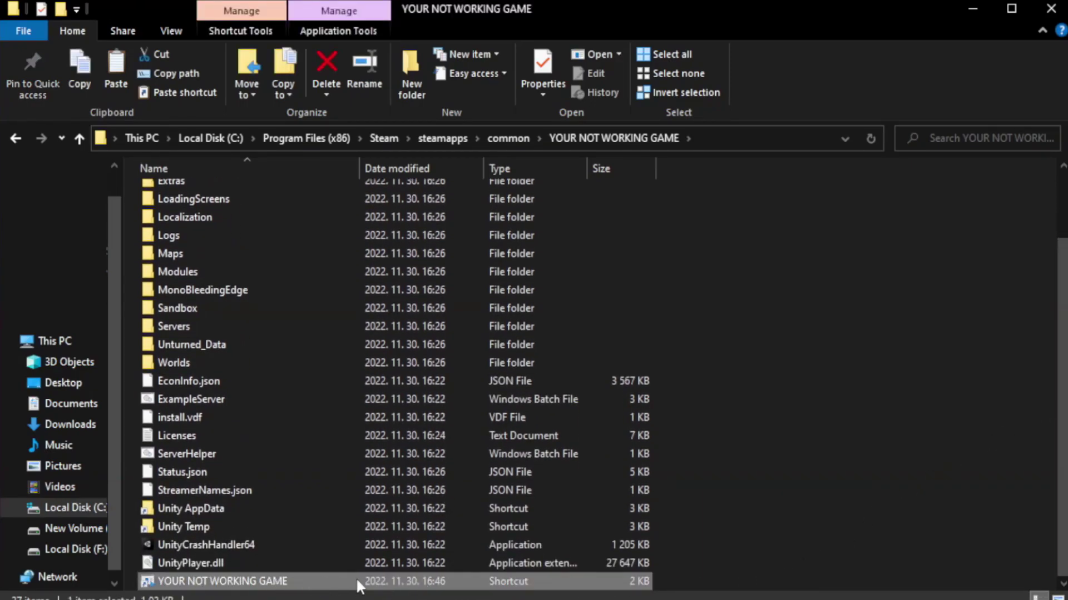
right_click(356, 581)
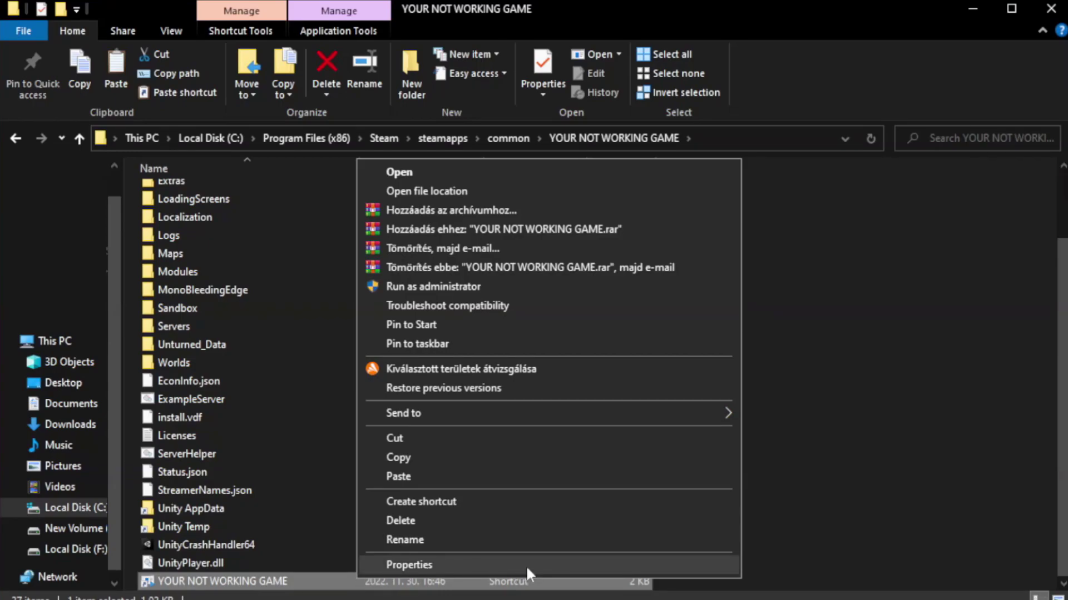
left_click(543, 563)
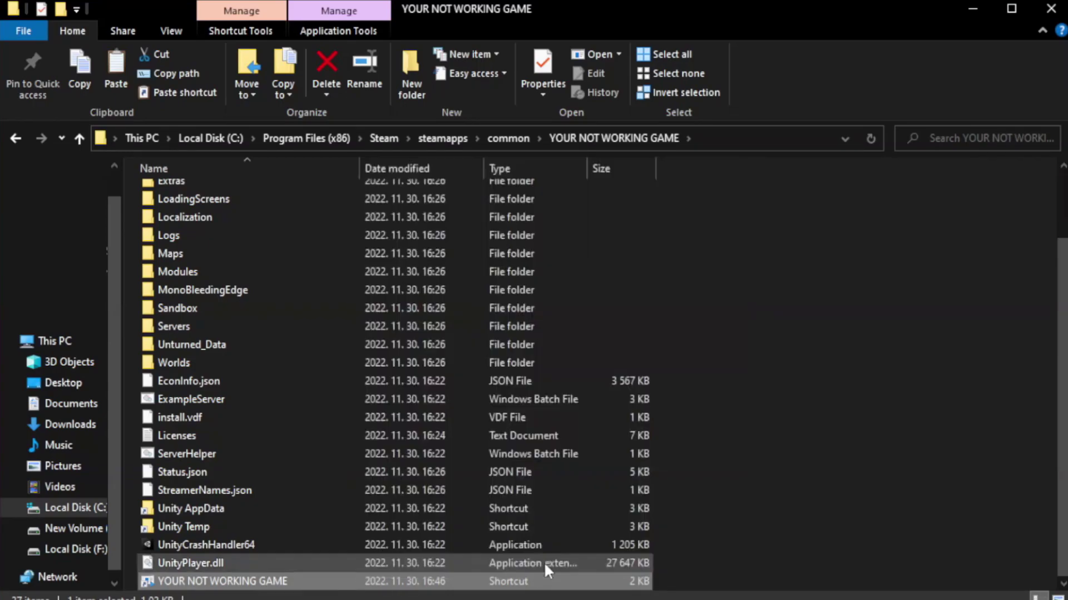
left_click_drag(533, 299, 536, 109)
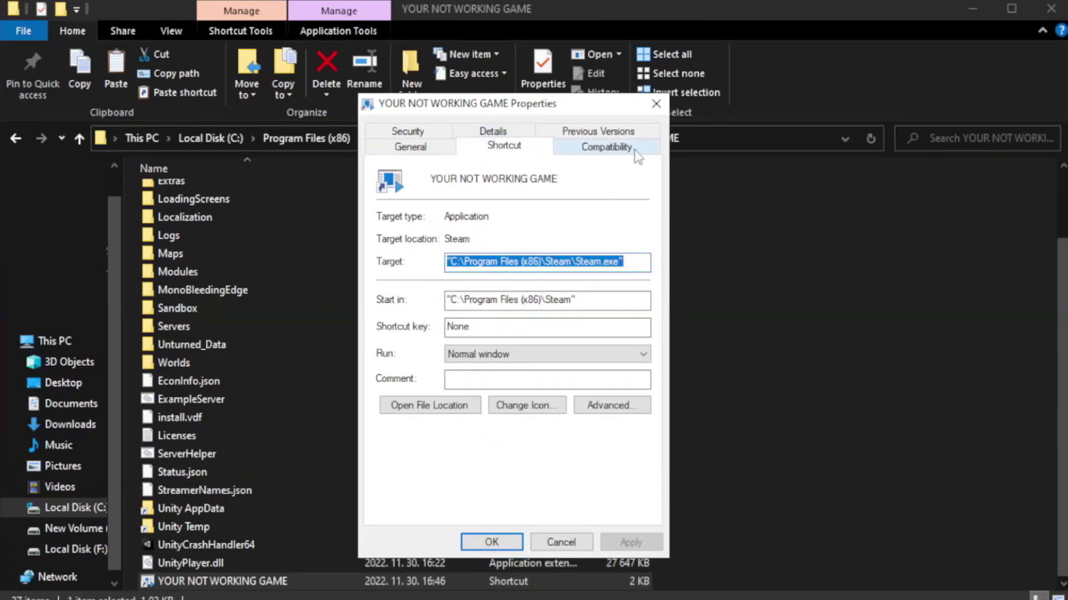
- Set the shortcut to Windows 8 compatibility mode, run as administrator, fullscreen optimizations off, and apply
left_click(602, 154)
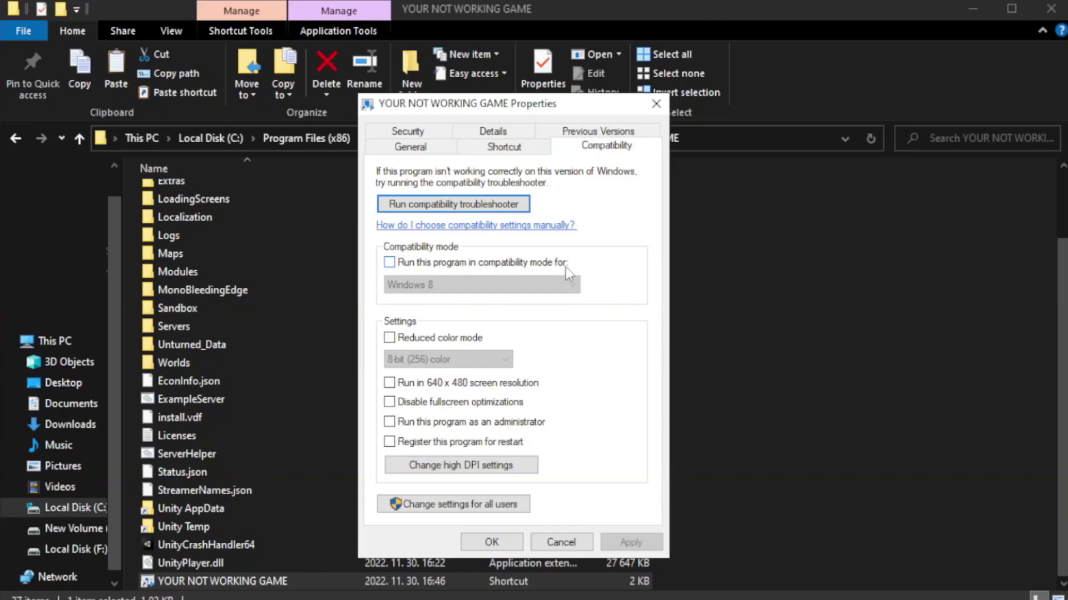
left_click(422, 261)
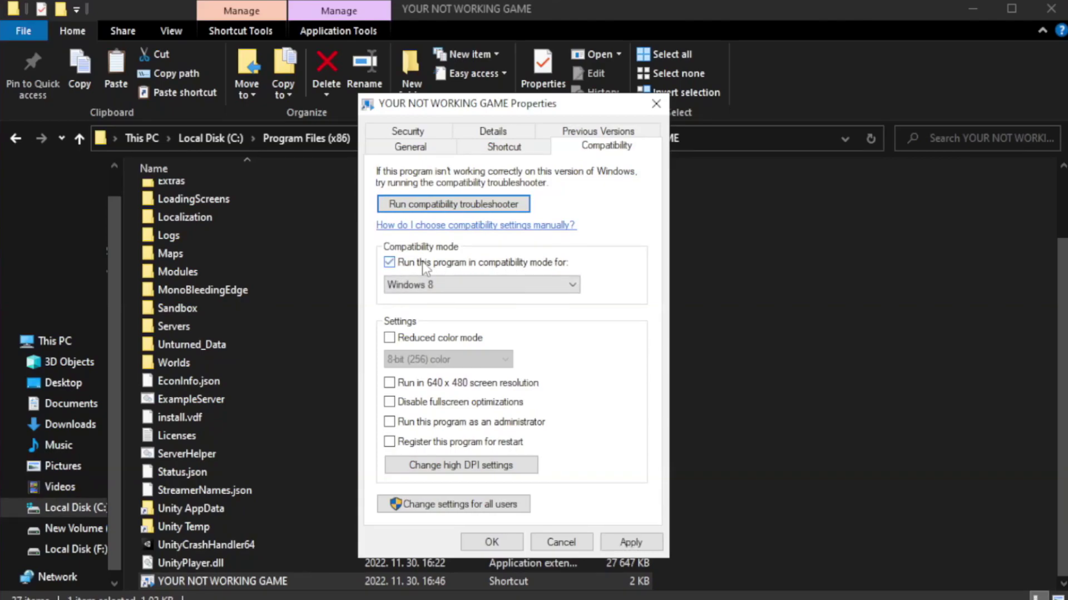
left_click(471, 283)
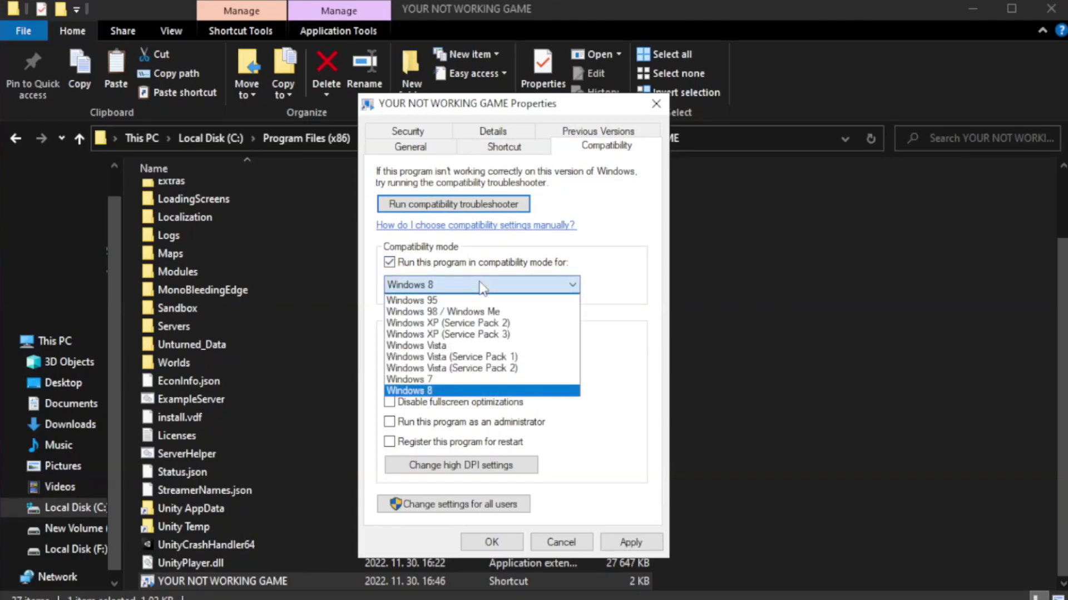
left_click(453, 391)
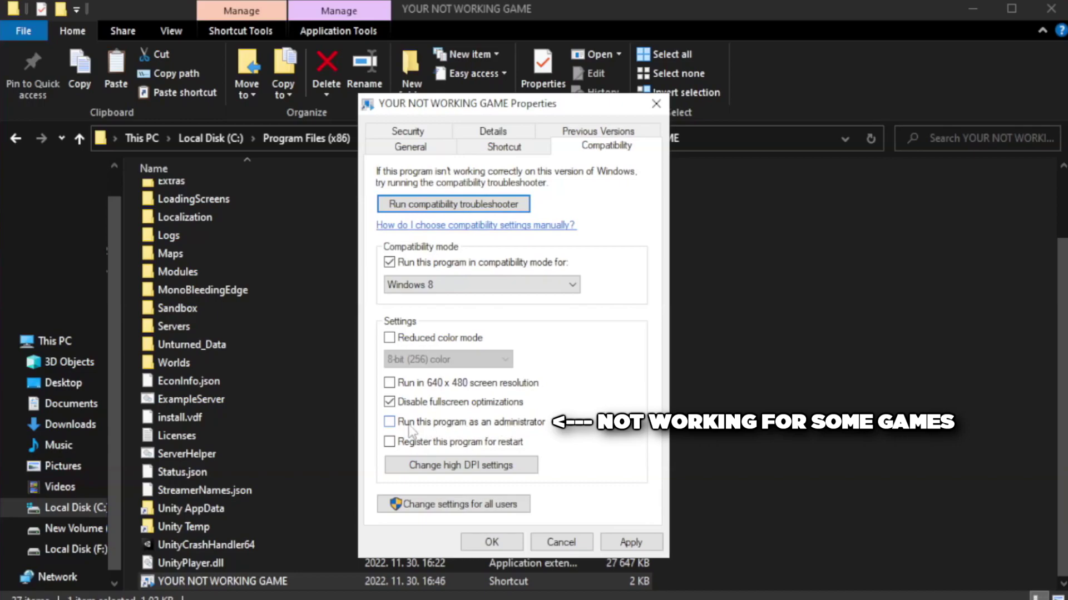
left_click(421, 431)
left_click(629, 542)
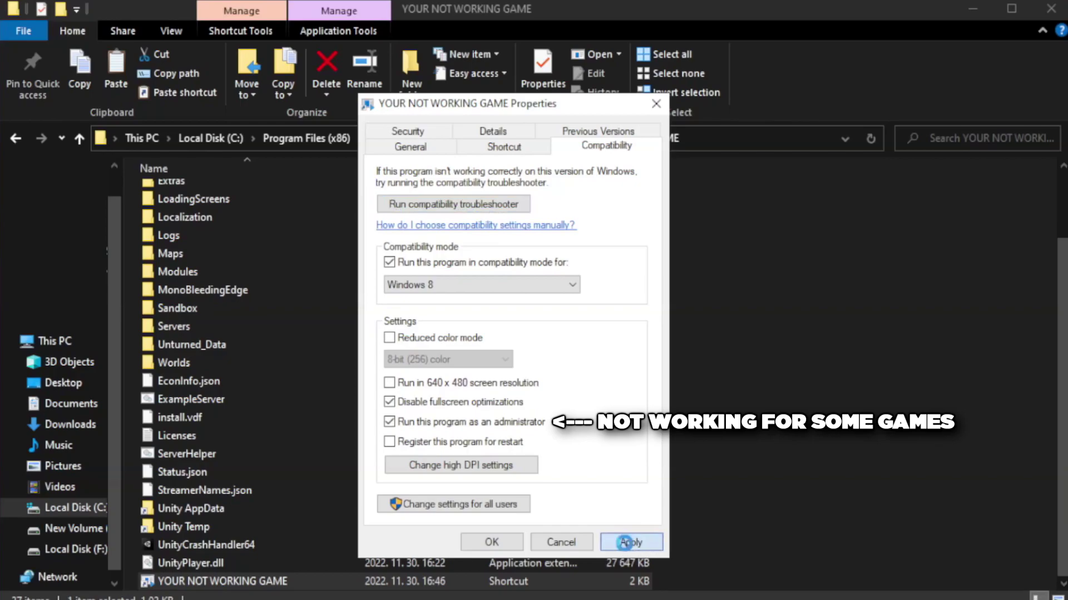
left_click(490, 543)
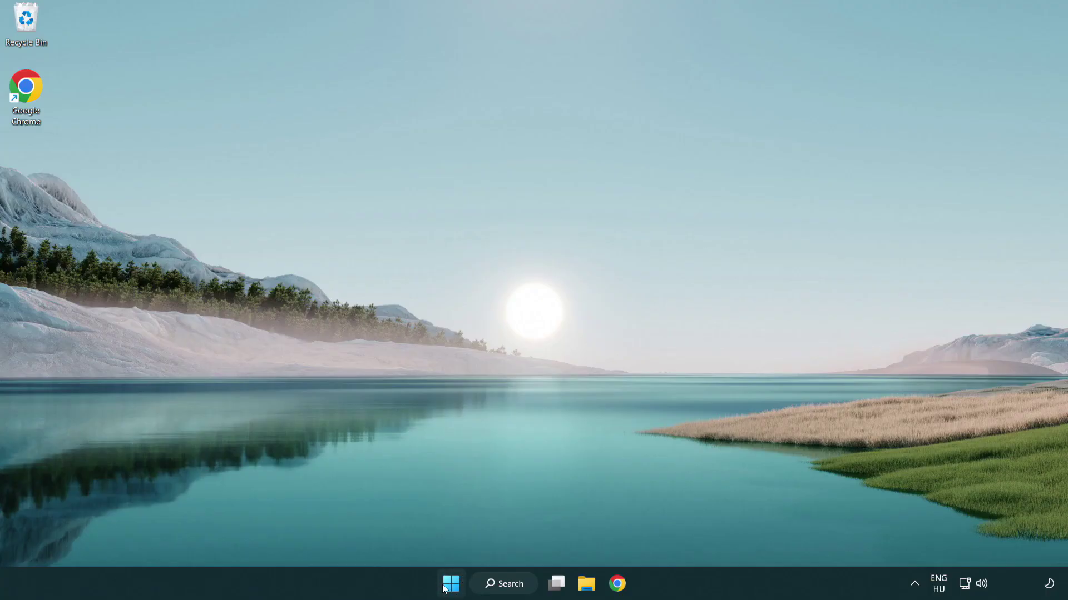
- Open the Win+X quick-link menu from the Start button
right_click(451, 588)
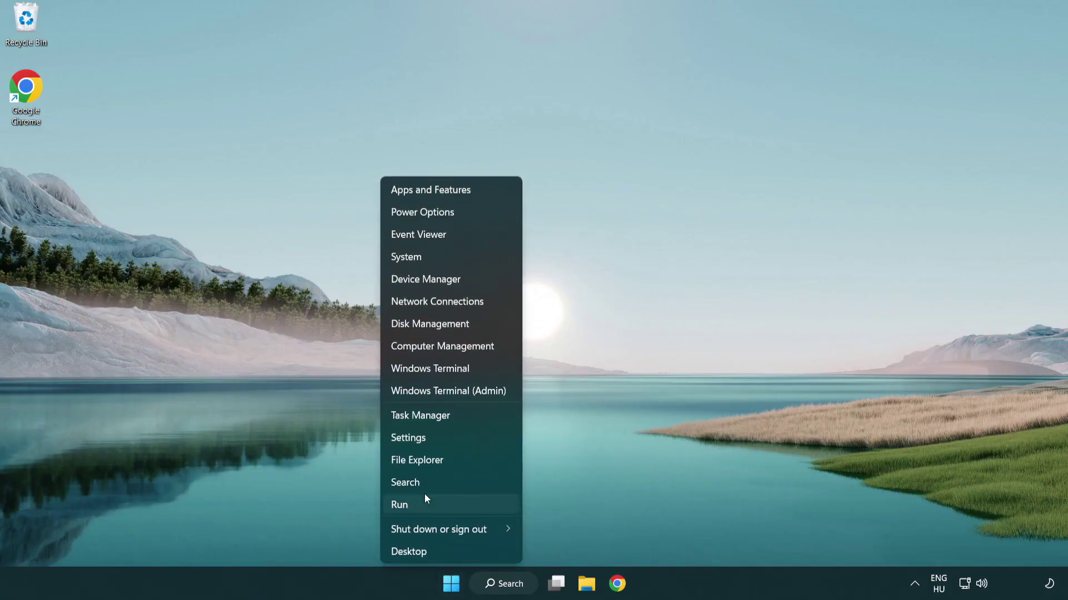
- In Task Manager's Startup list, disable Terminal, Phone Link, Cortana and Windows Security notifications
left_click(472, 417)
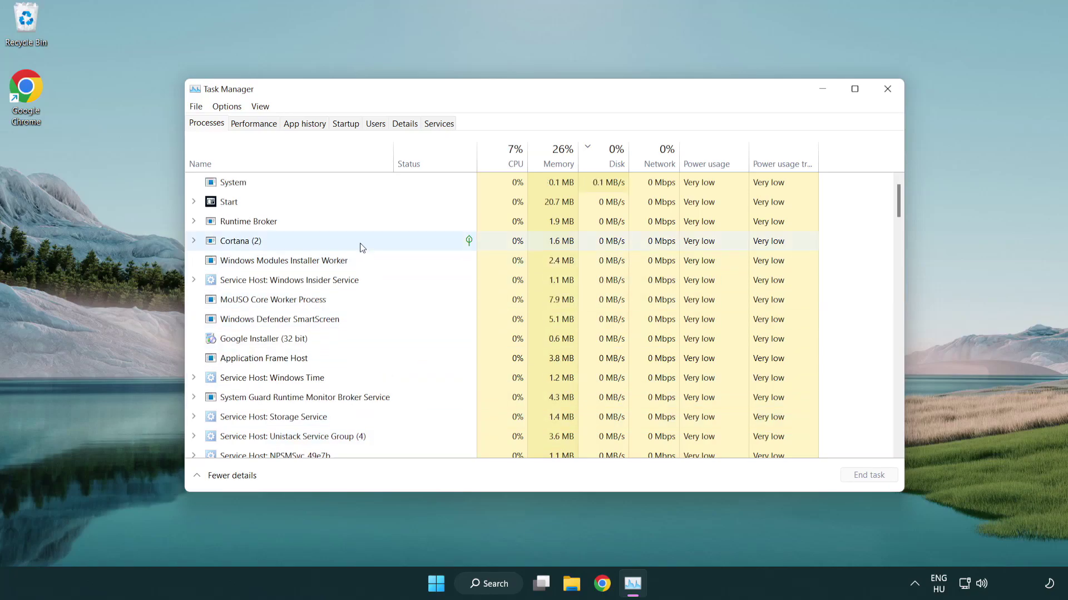
left_click(347, 124)
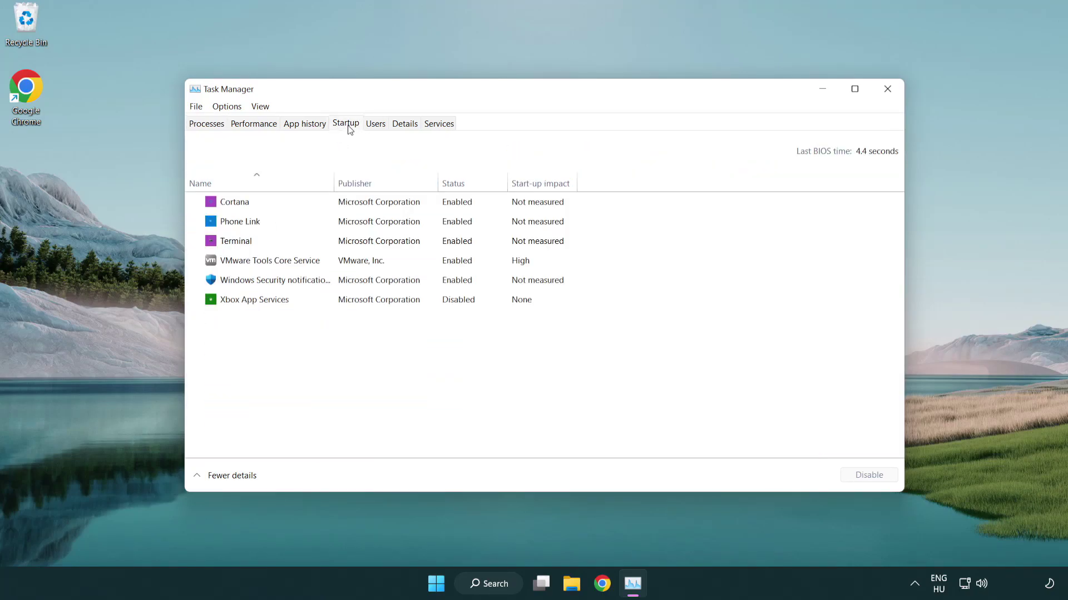
left_click(349, 243)
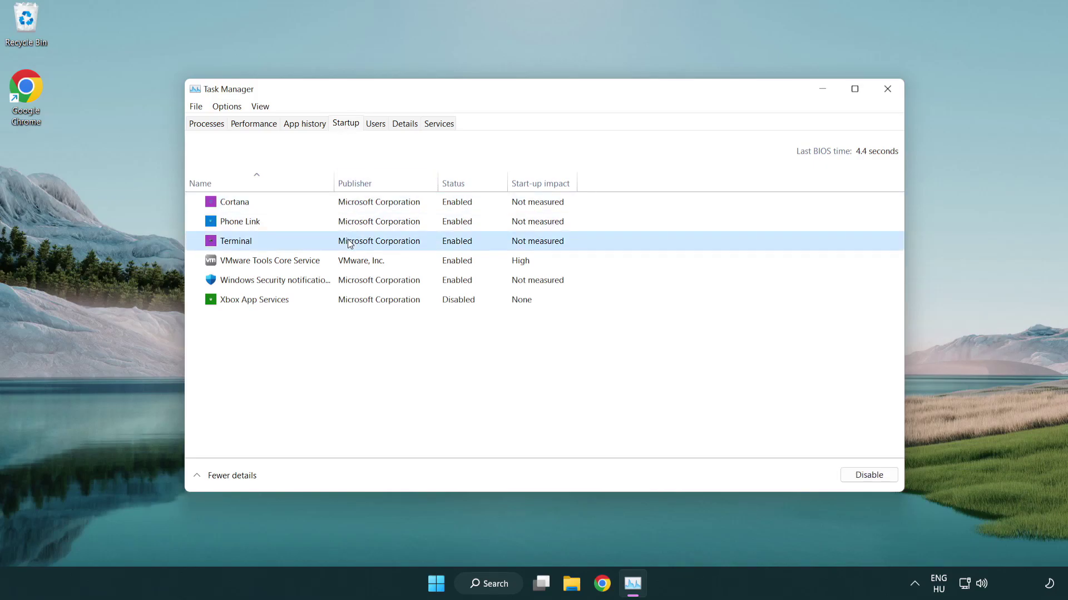
left_click(850, 475)
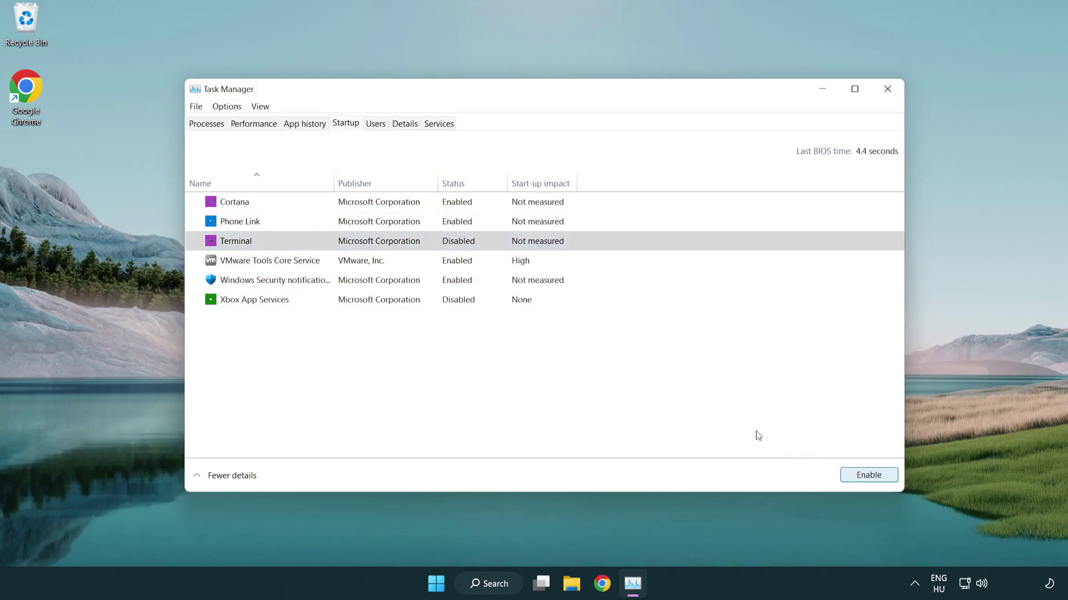
left_click(444, 224)
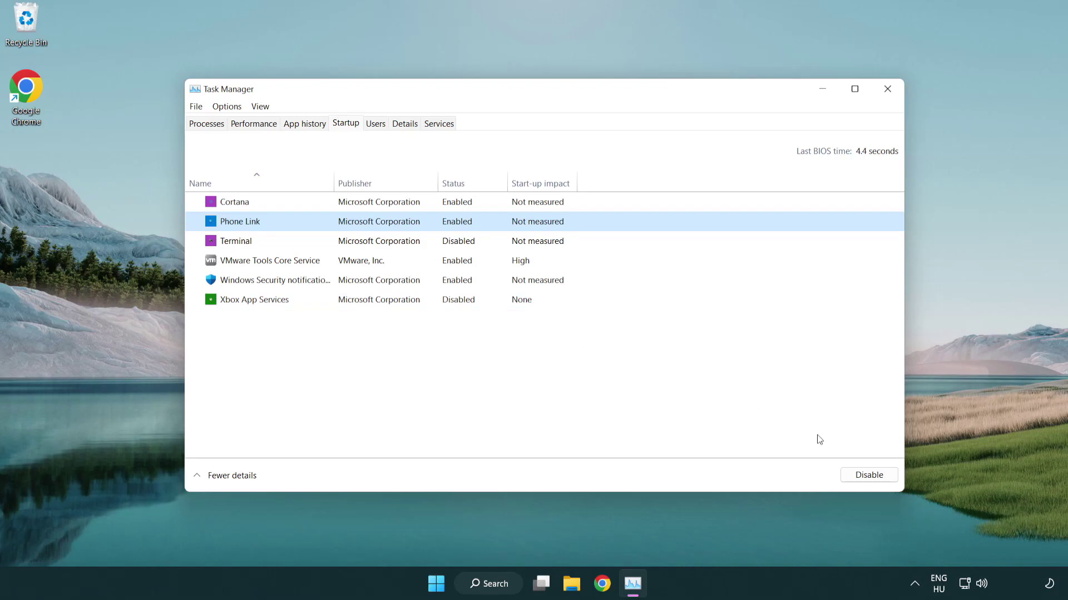
left_click(867, 476)
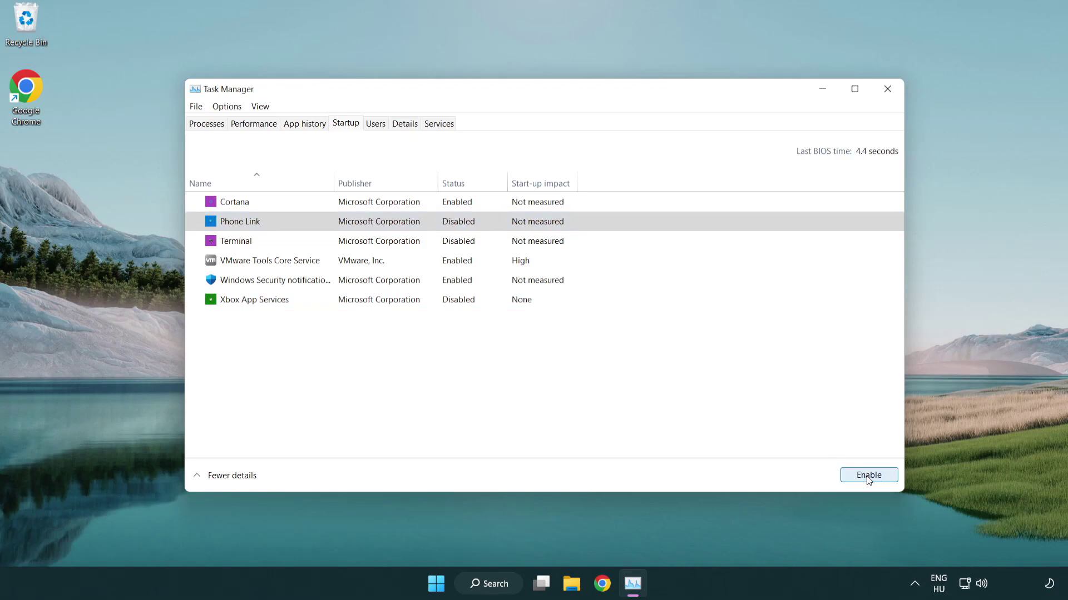
left_click(381, 208)
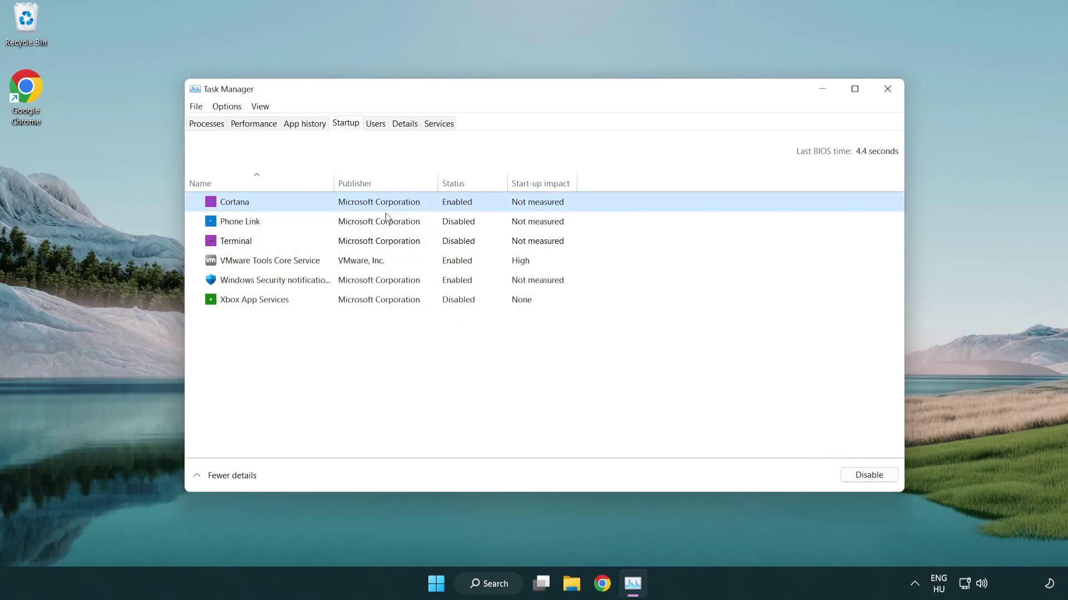
left_click(846, 473)
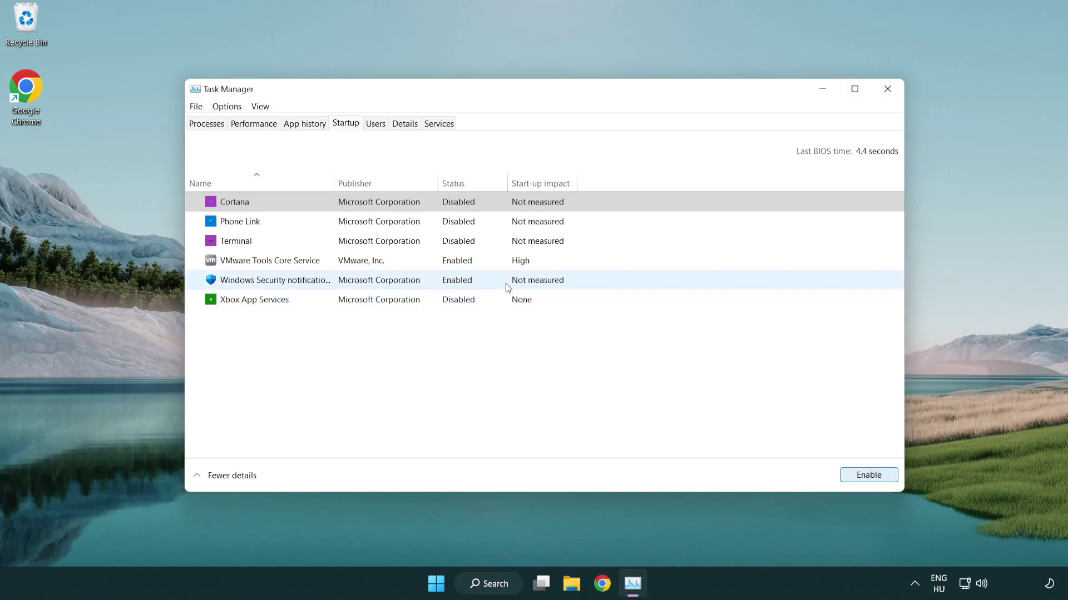
left_click(508, 287)
left_click(842, 473)
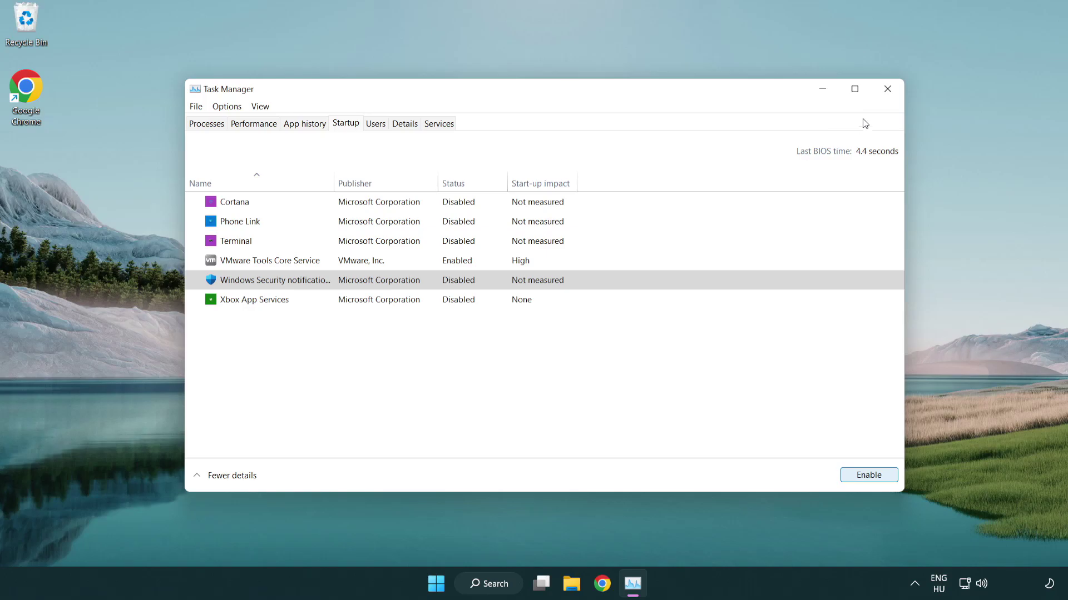
- Close Task Manager and launch Command Prompt as administrator from a 'cmd' search
left_click(890, 95)
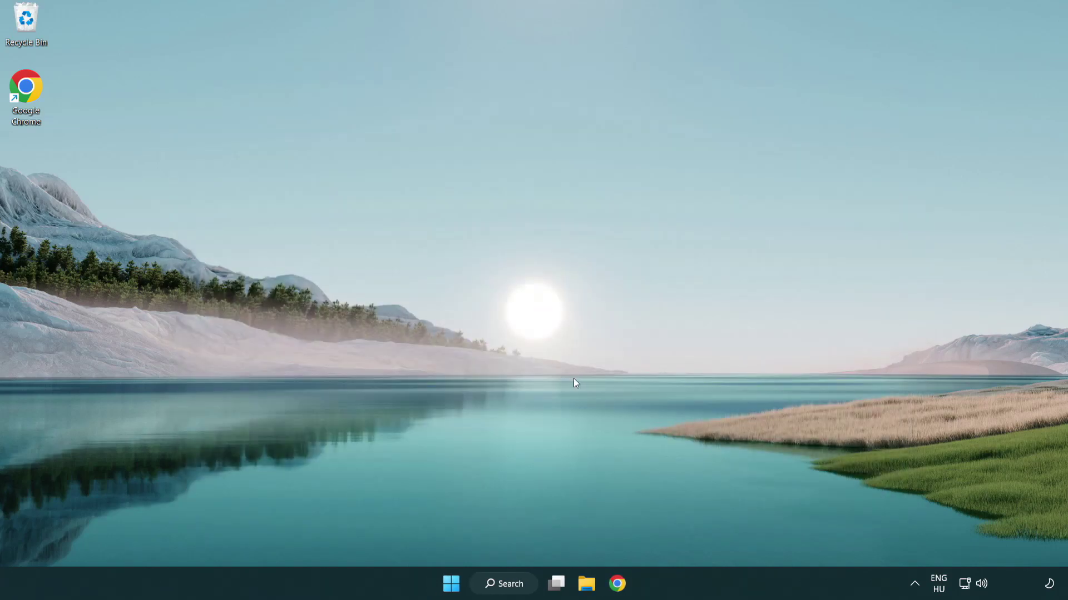
left_click(499, 583)
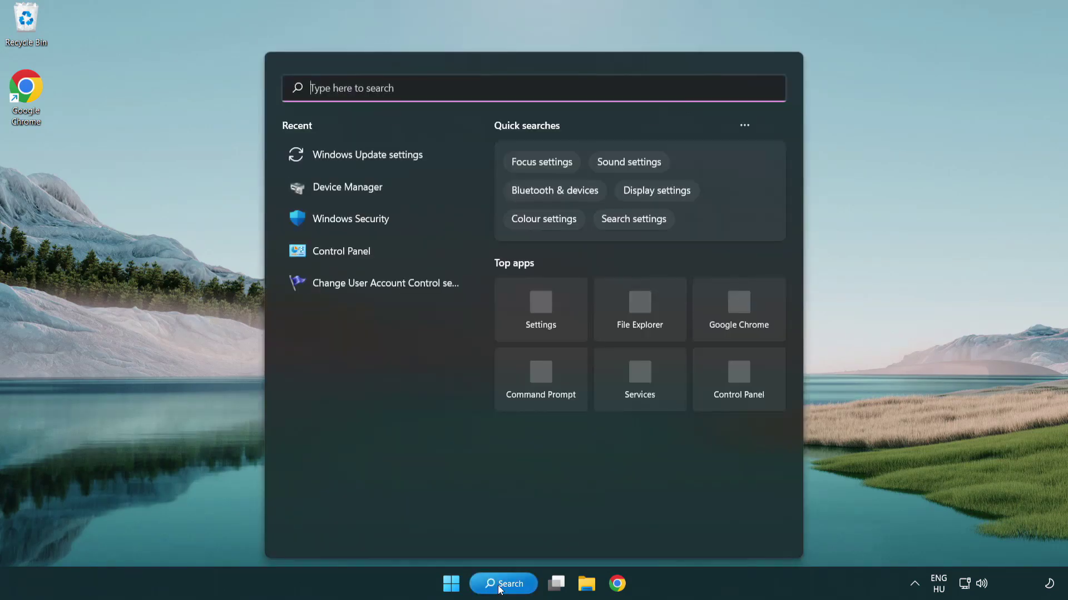
type("c")
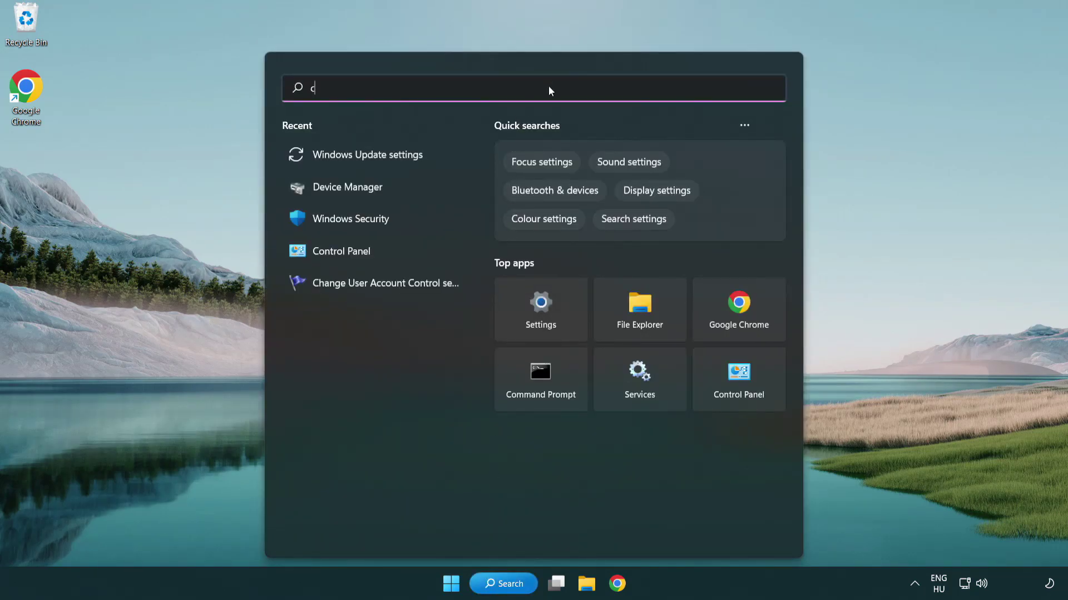
type("md")
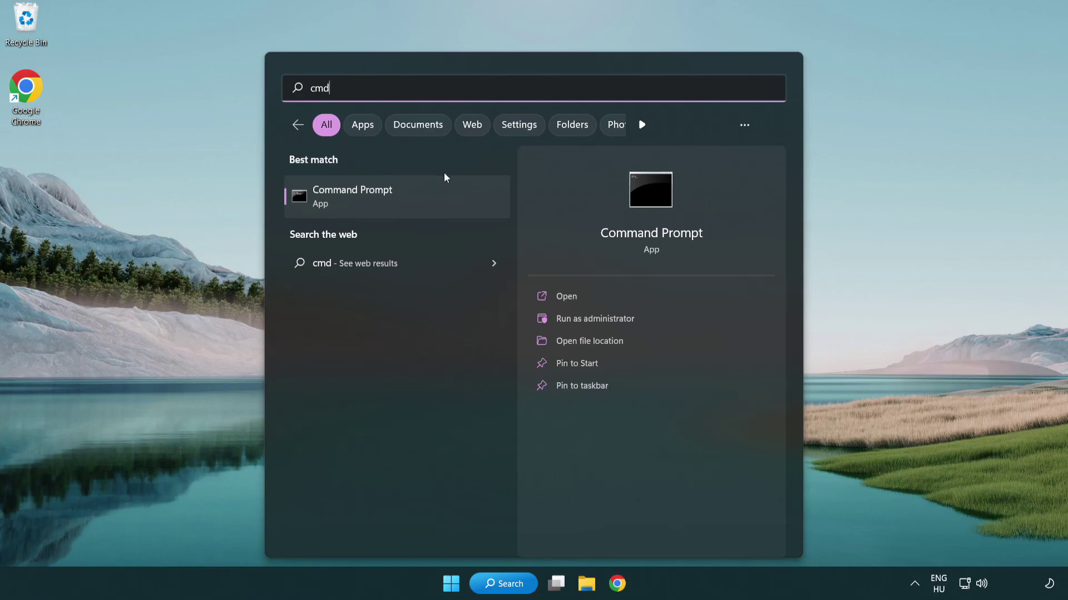
right_click(410, 204)
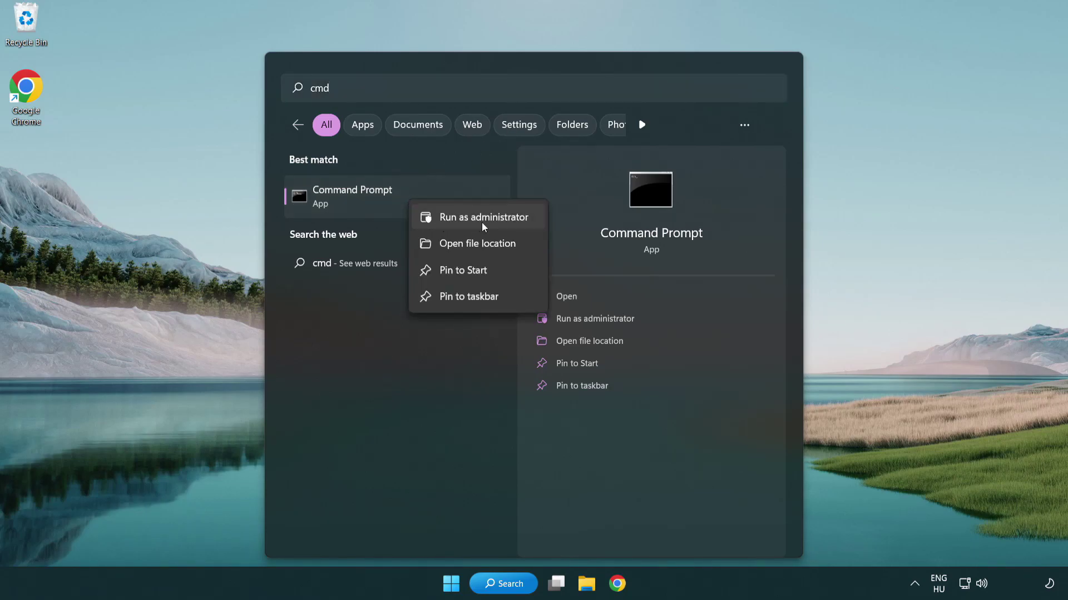
left_click(481, 221)
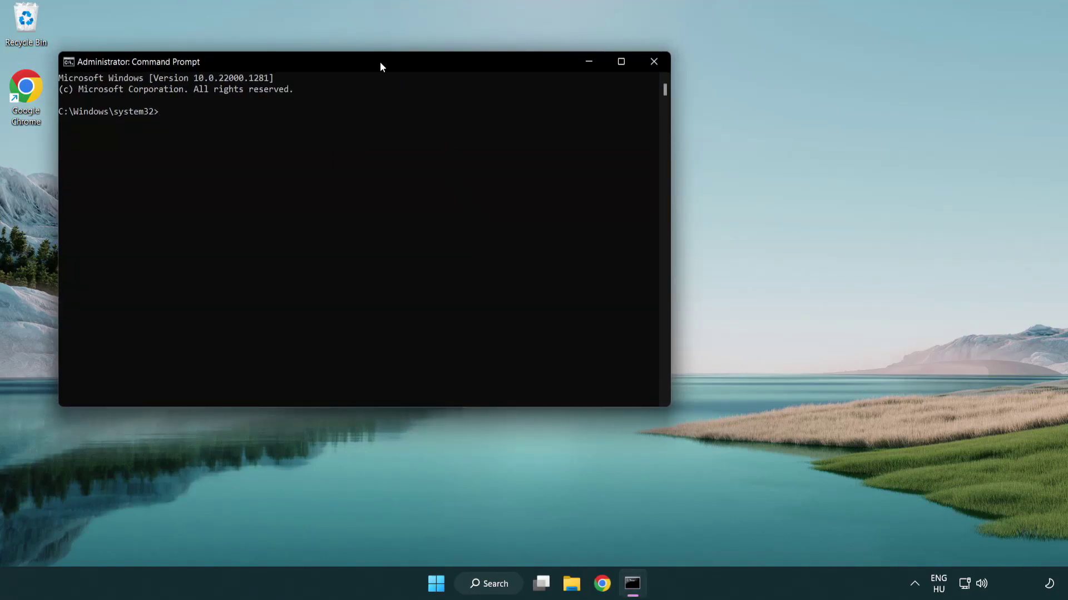
- Run sfc /scannow in the elevated Command Prompt until it reports no integrity violations
left_click_drag(380, 64, 537, 110)
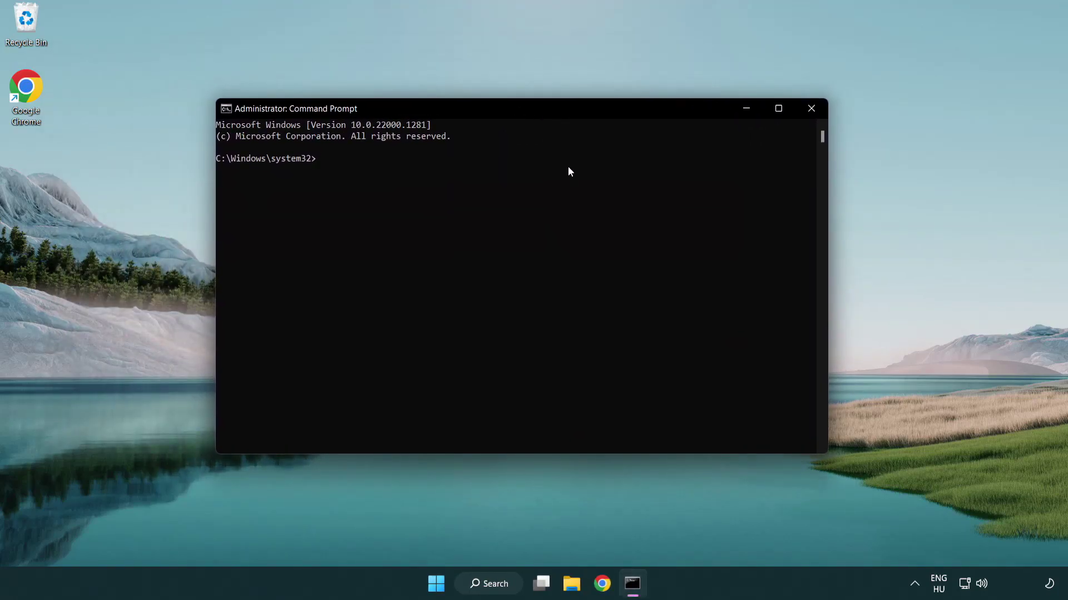
type("sfc /")
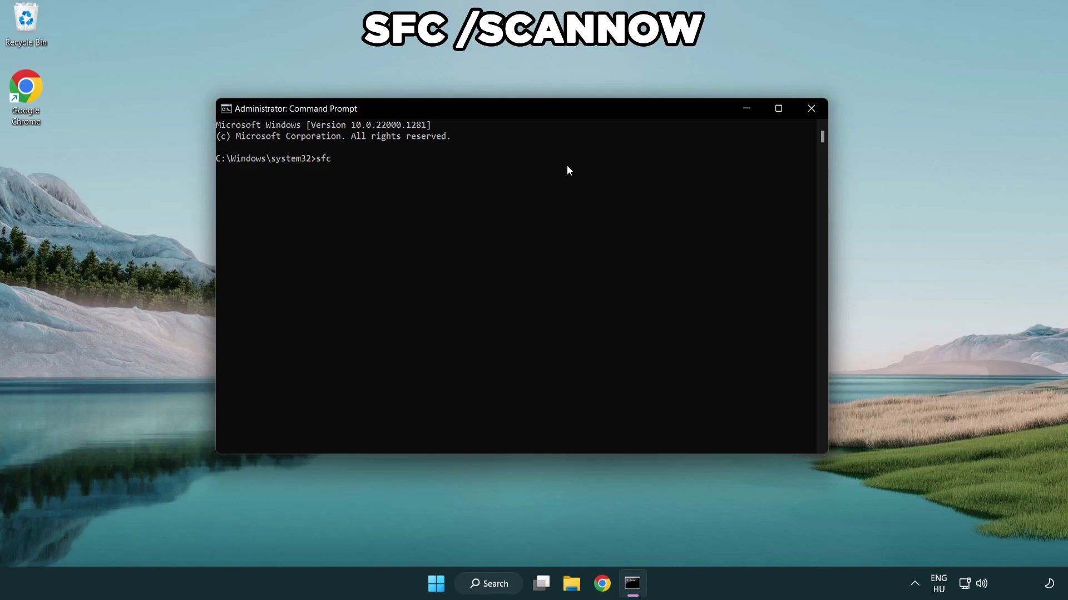
type("scannow")
key("Return")
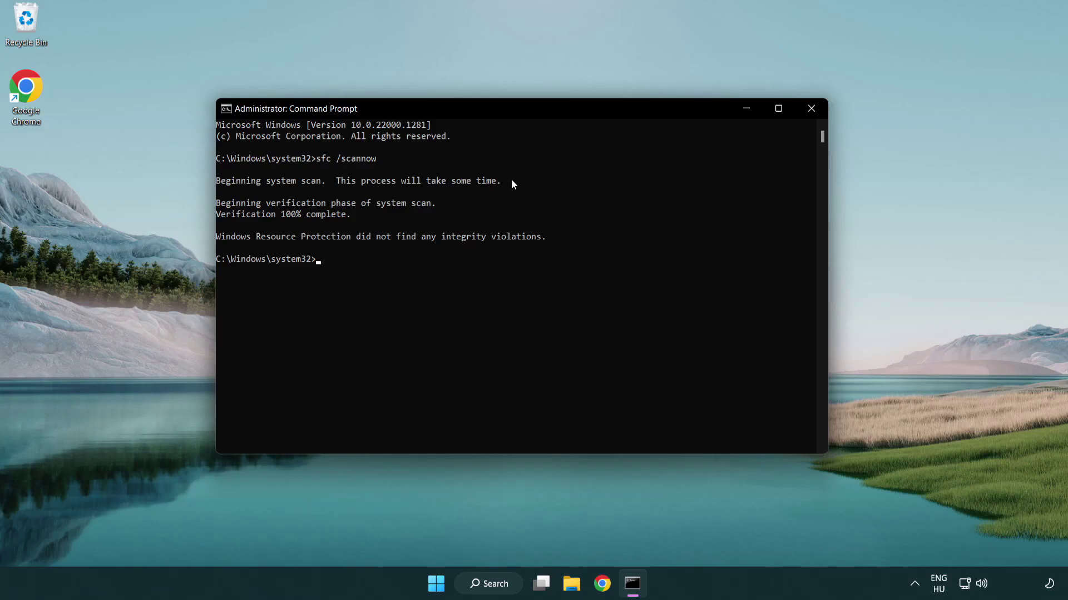
- Close the Command Prompt window and bring up the Start menu's power options
left_click(816, 111)
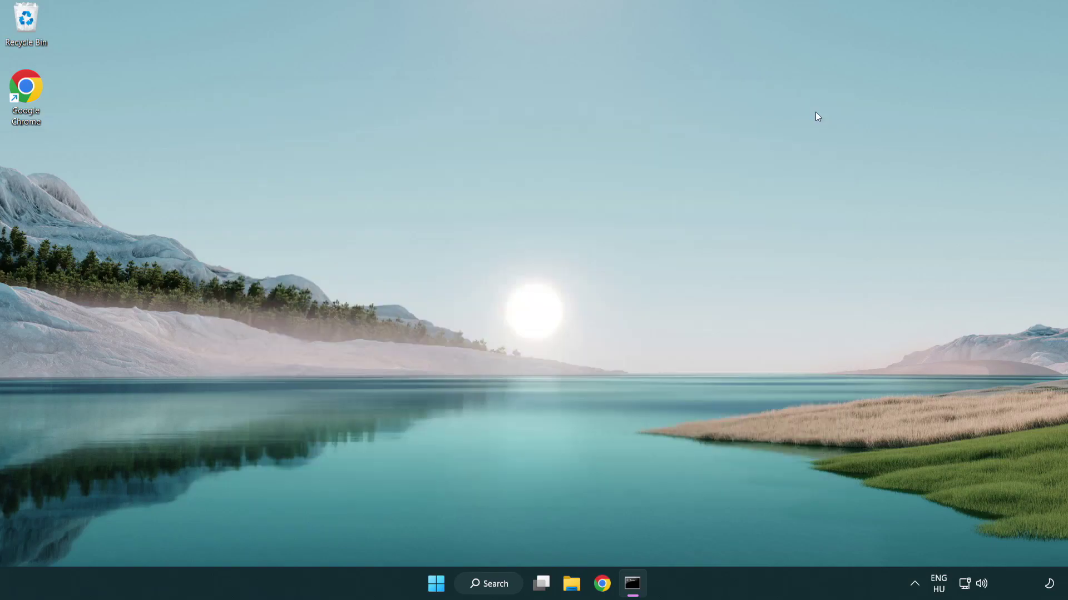
left_click(460, 581)
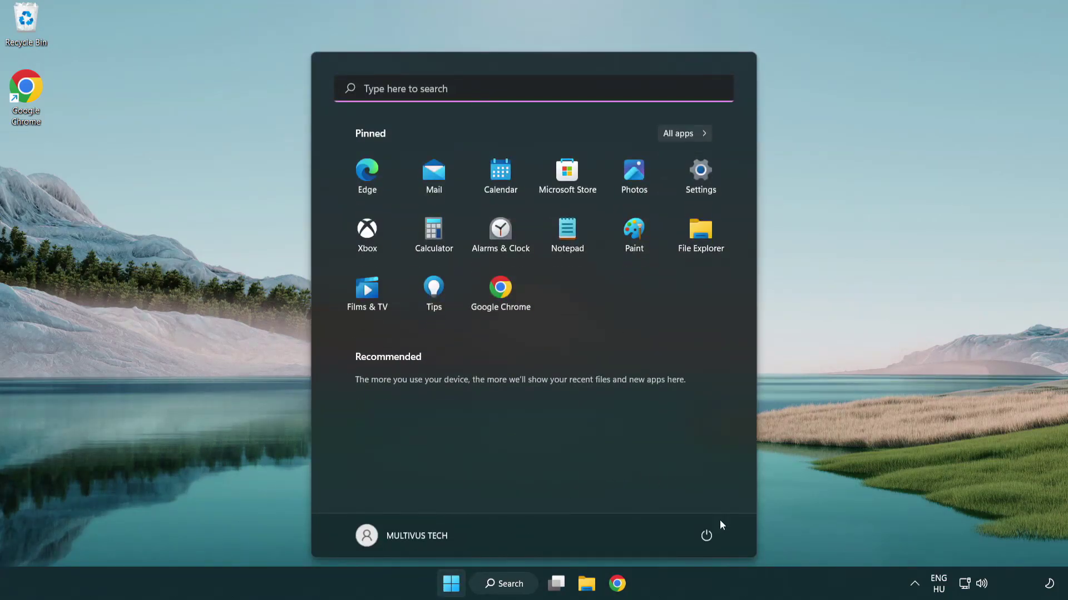
left_click(706, 536)
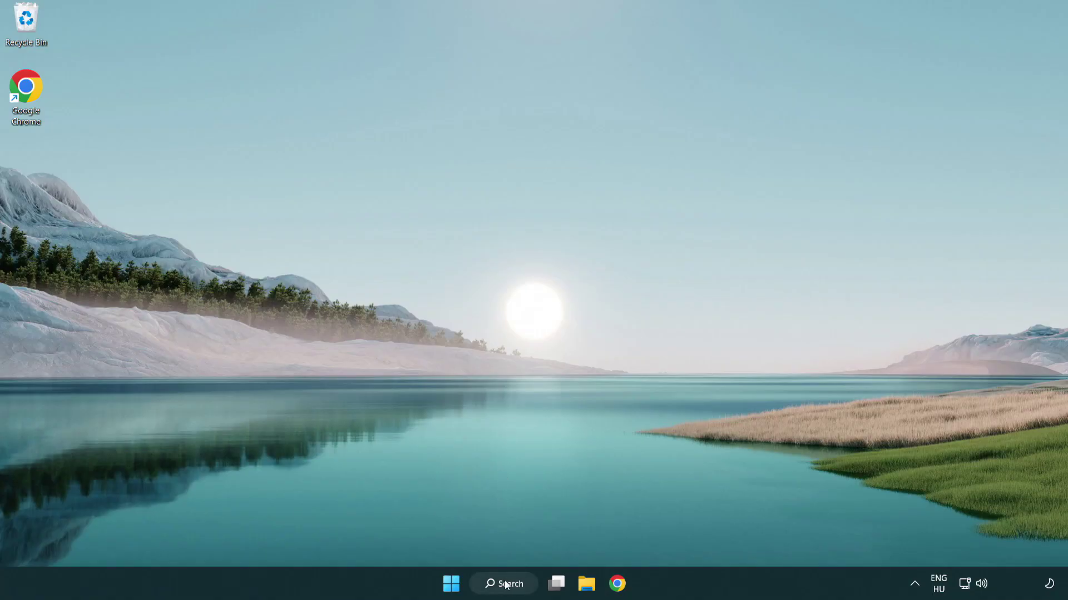
- Search for 'security' and open the Windows Security app
left_click(507, 590)
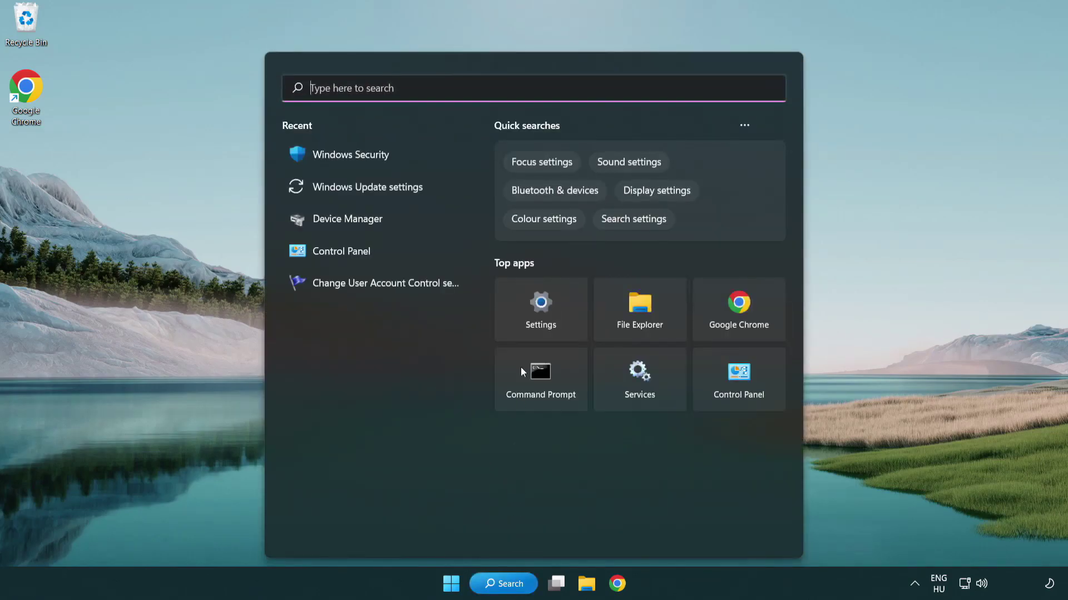
type("se")
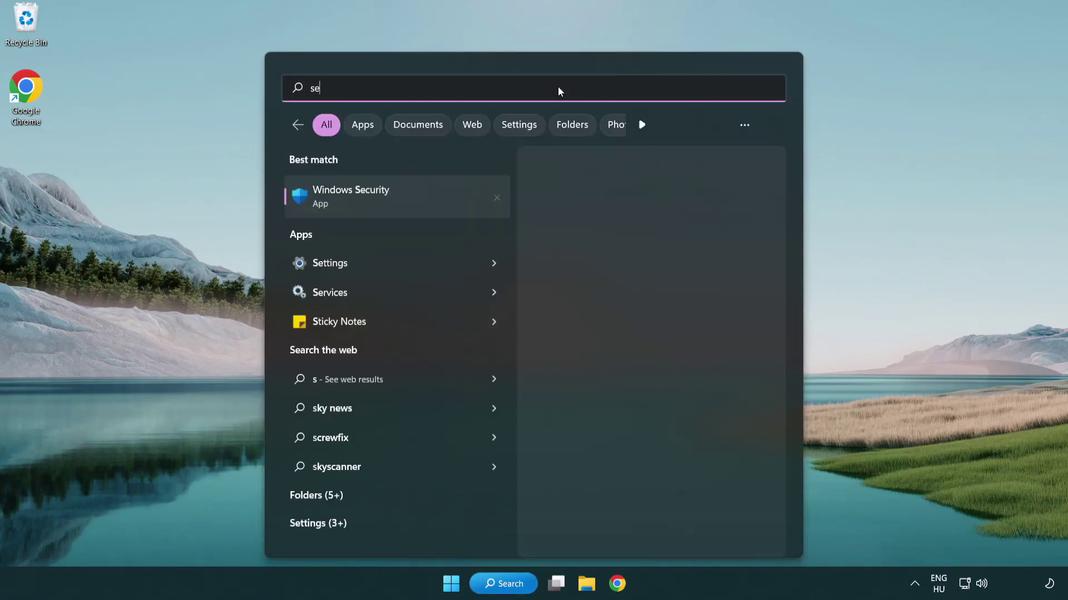
type("curi")
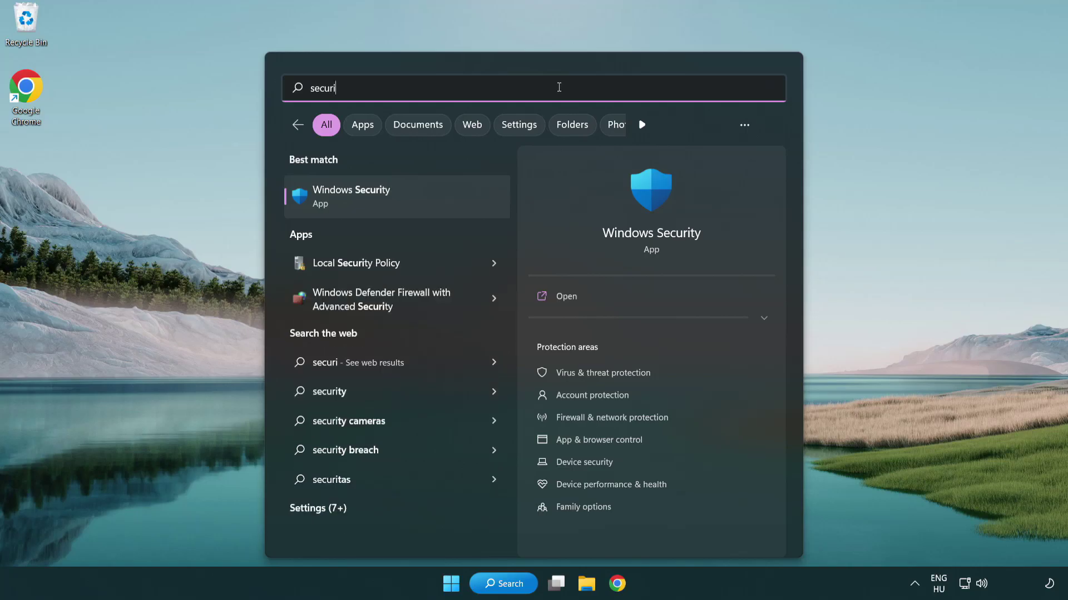
type("ty")
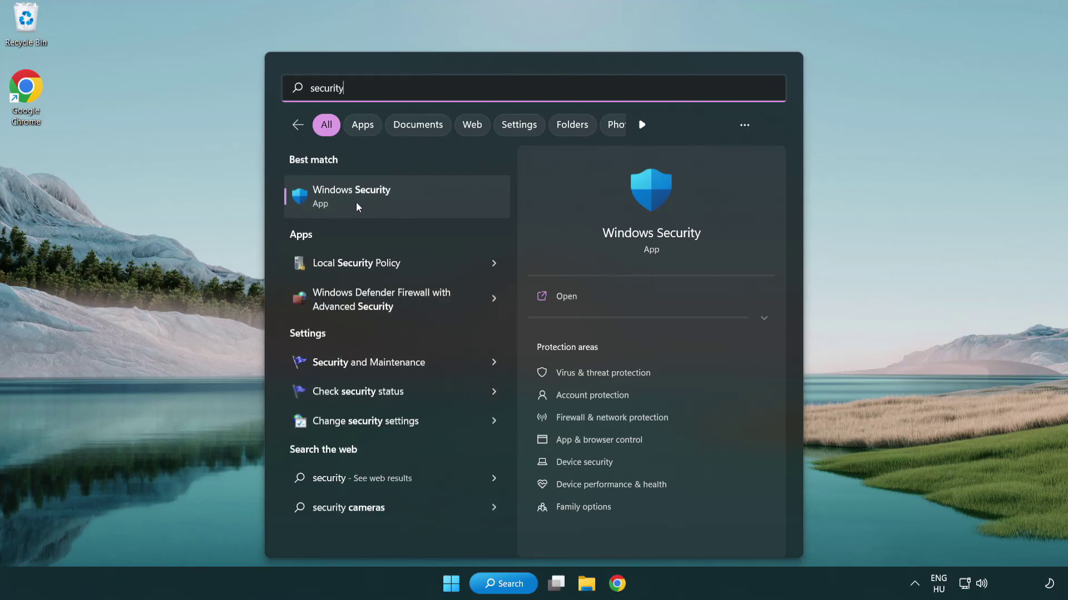
left_click(437, 206)
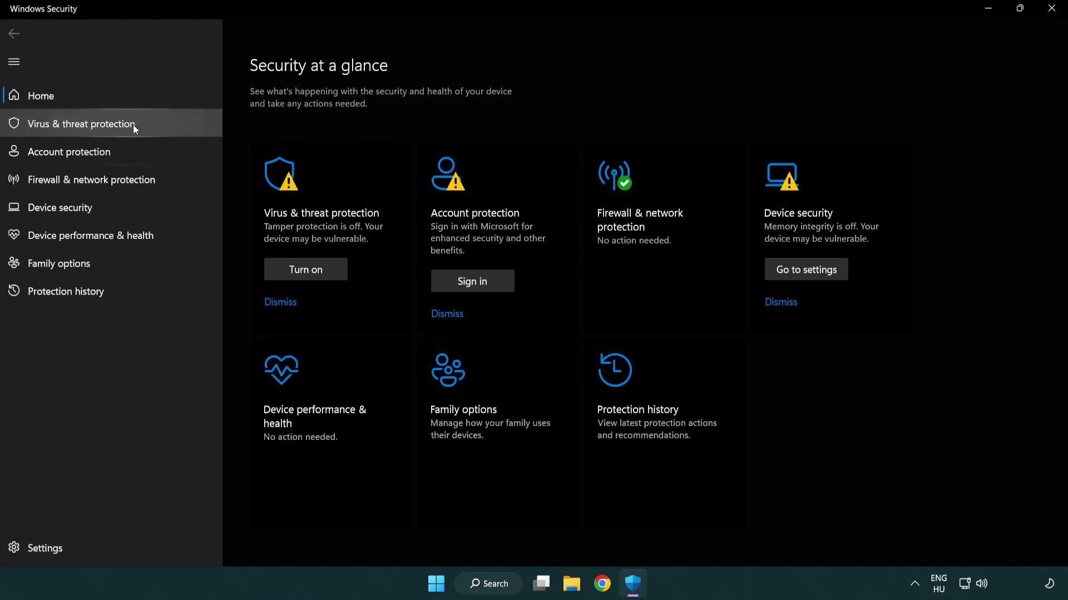
- Go through Virus & threat protection settings to the Exclusions page
left_click(161, 127)
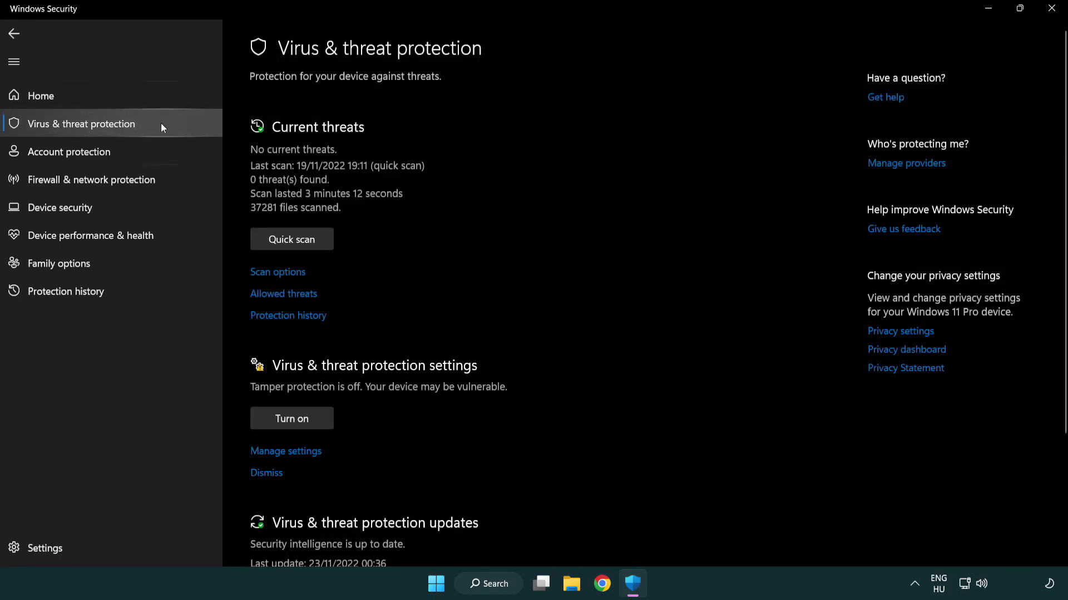
scroll(305, 239, "down", 3)
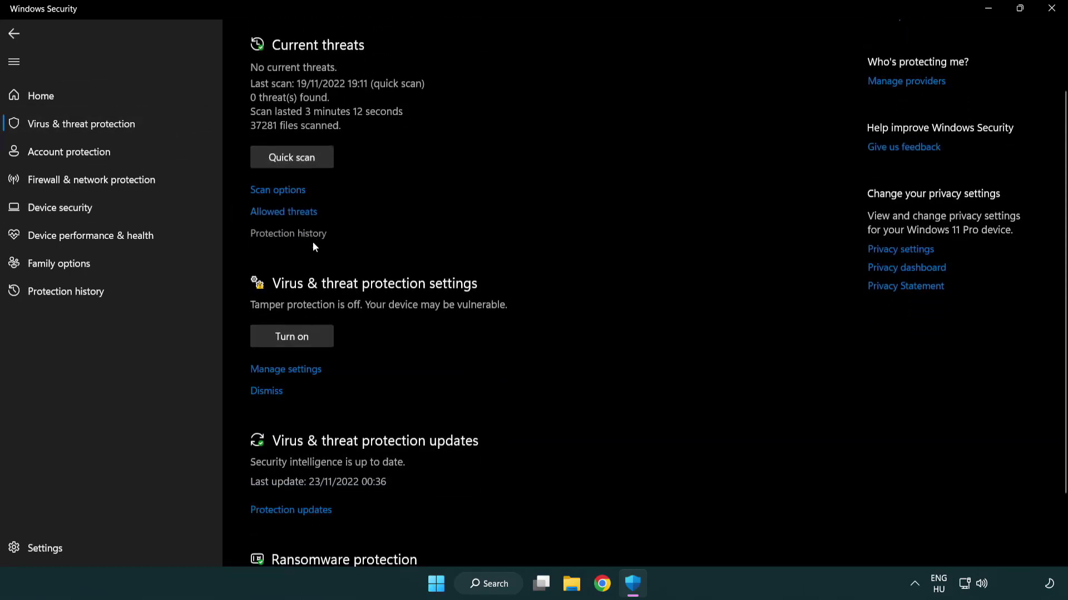
left_click(283, 370)
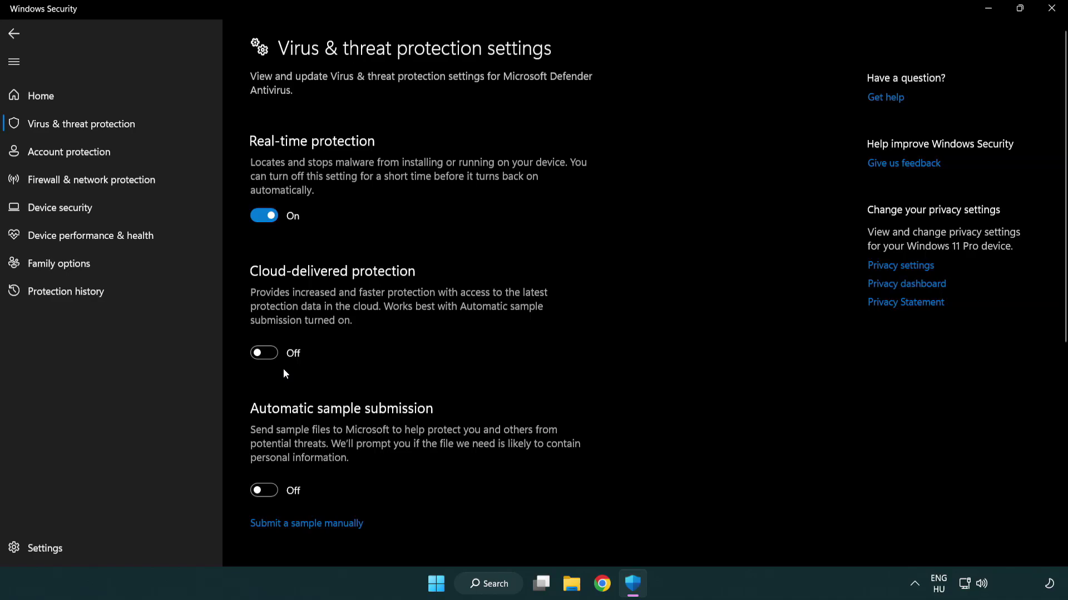
scroll(285, 374, "down", 10)
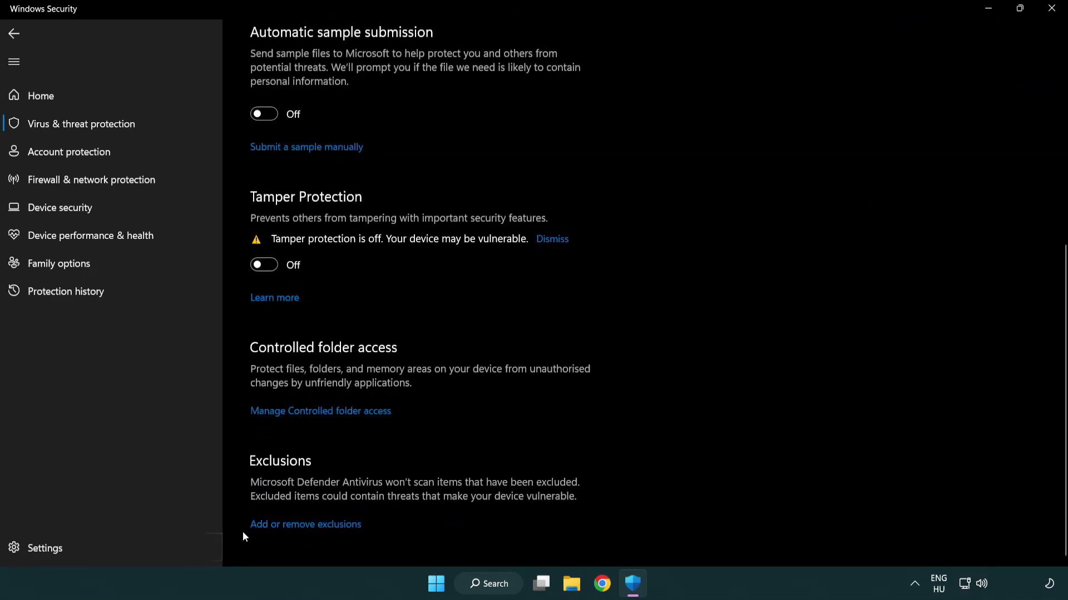
left_click(336, 527)
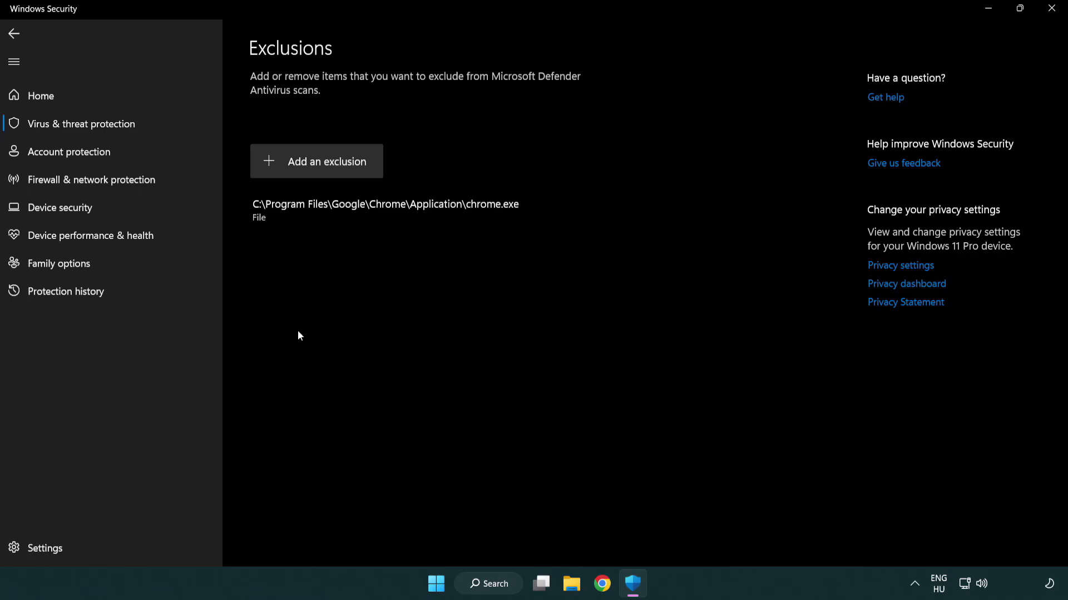
- Start adding a File exclusion and browse up to the This PC level
left_click(321, 166)
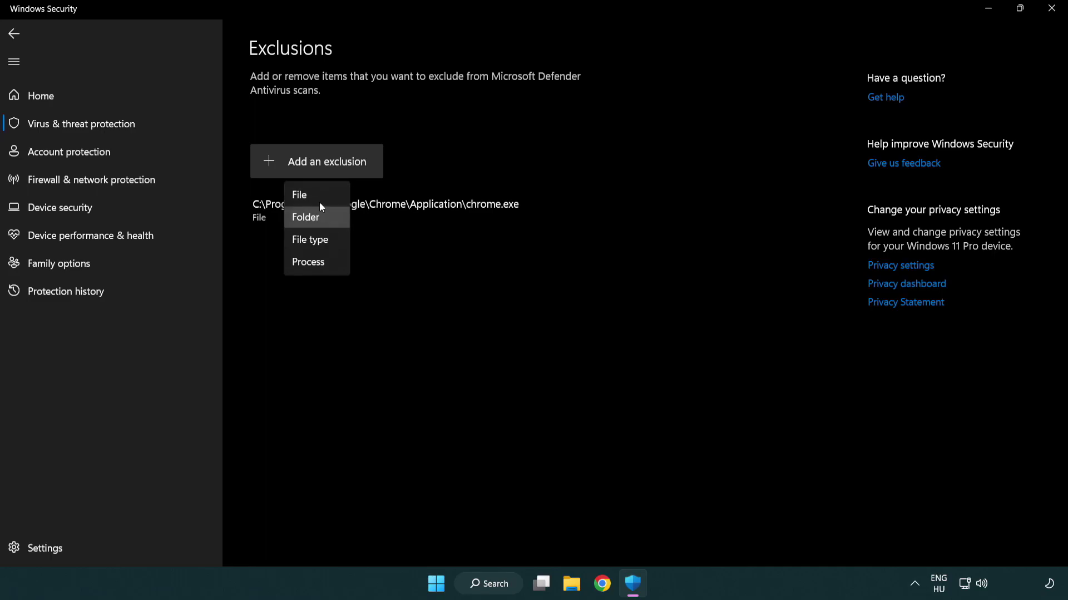
left_click(322, 198)
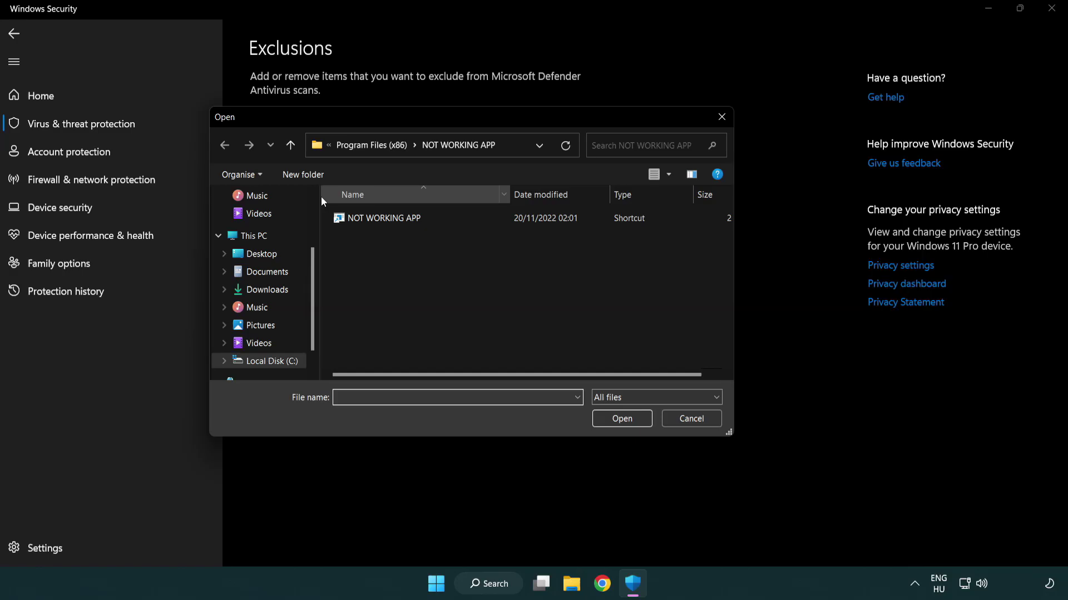
left_click(361, 146)
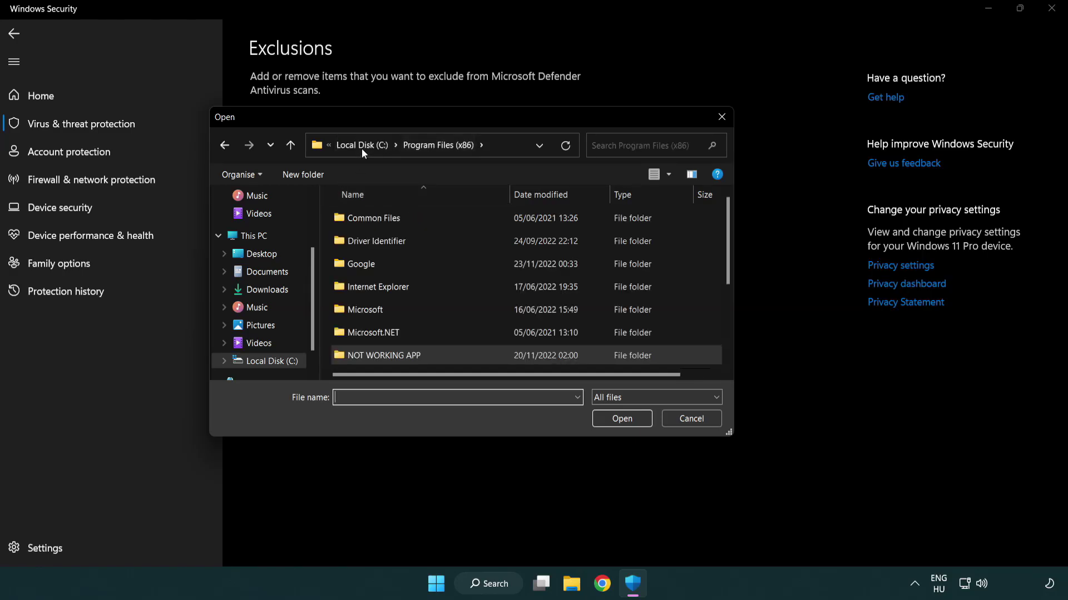
left_click(364, 145)
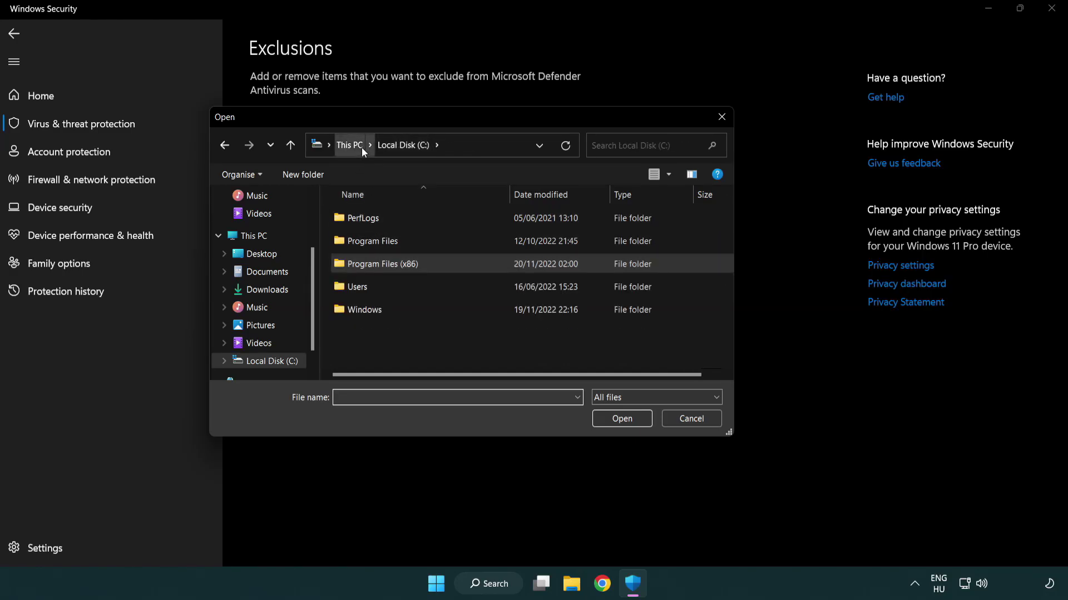
left_click(361, 147)
- Pick the NOT WORKING APP shortcut in C:\Program Files (x86)\NOT WORKING APP as the exclusion
double_click(389, 367)
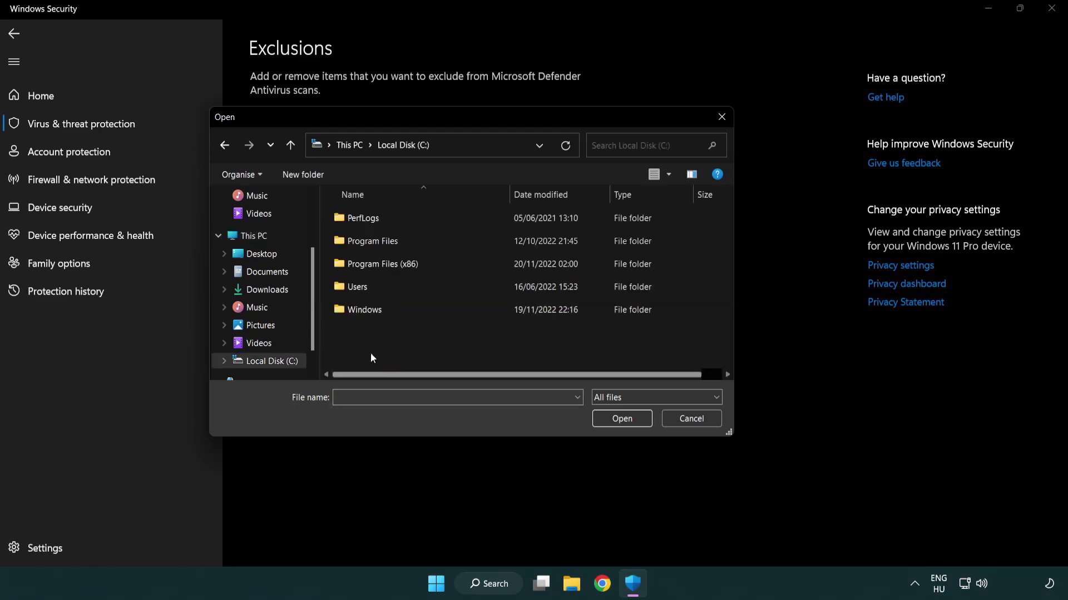
double_click(389, 261)
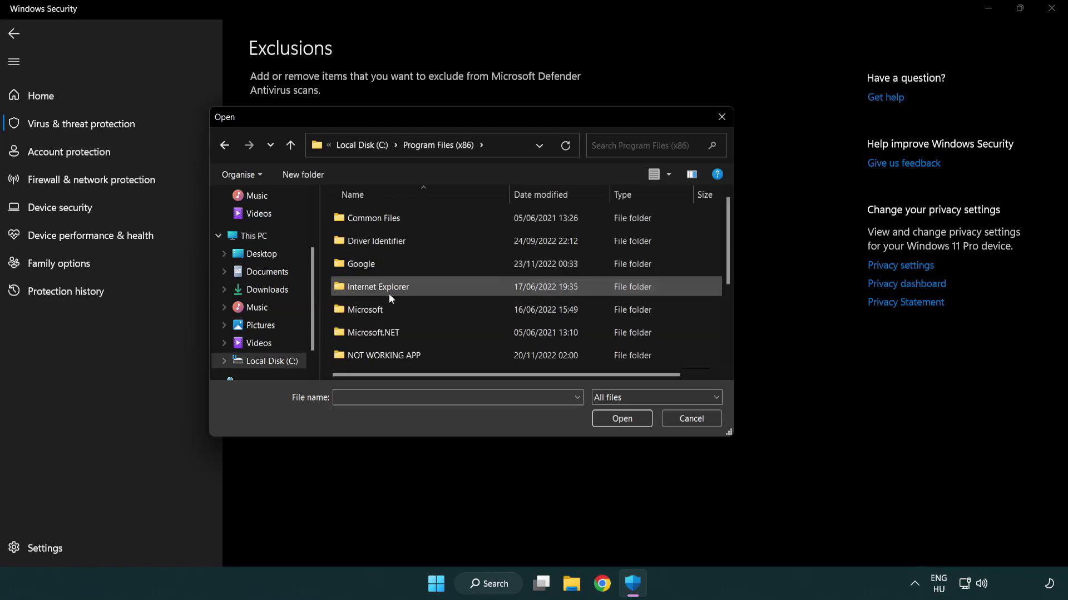
double_click(399, 361)
left_click(376, 217)
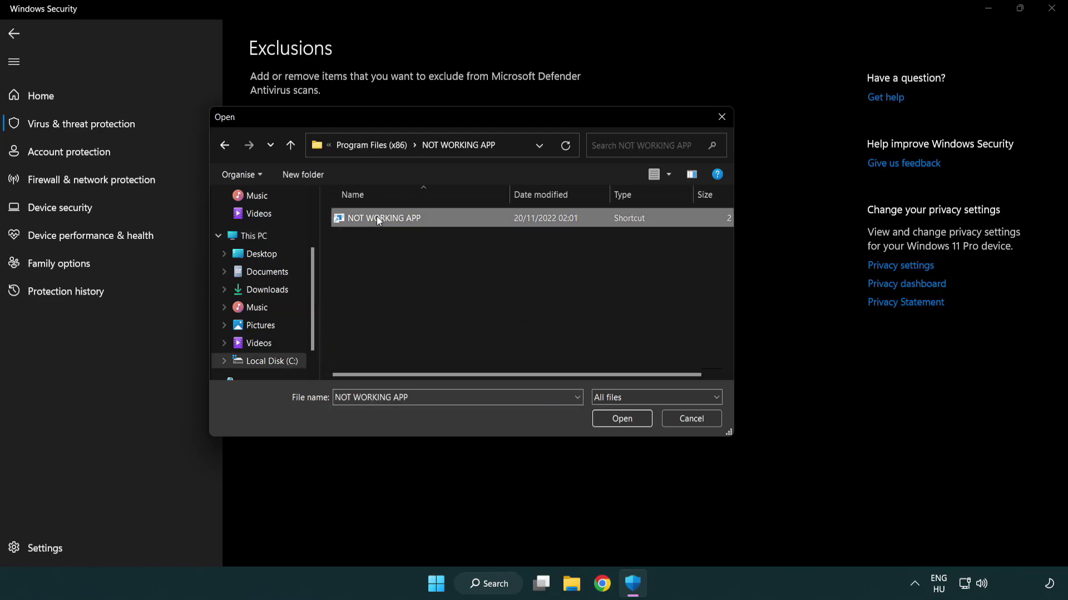
left_click(621, 425)
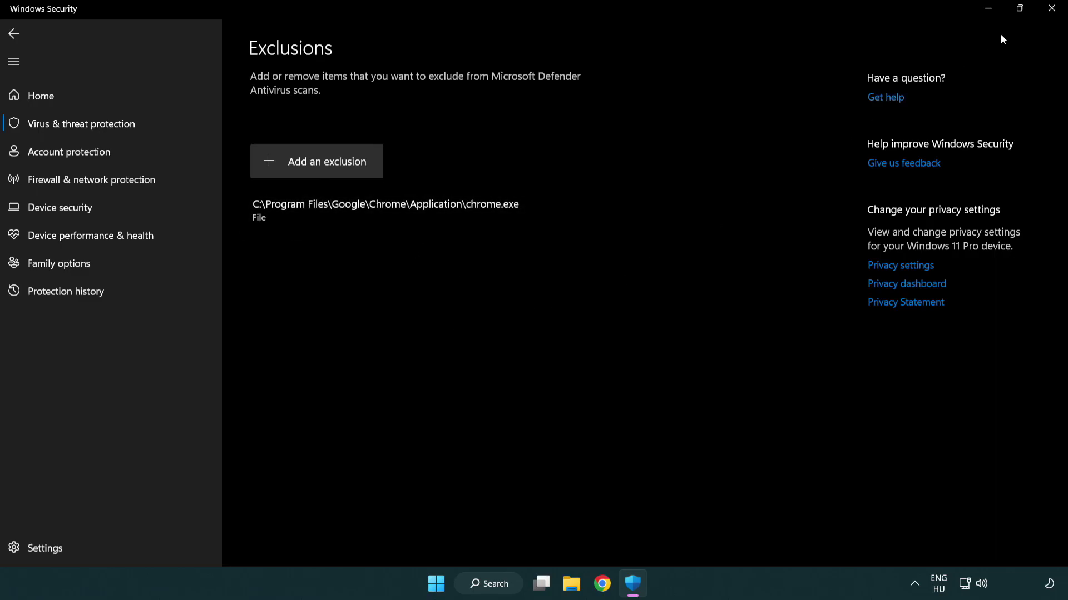
- Close Windows Security and bring up the Start menu power options to restart
left_click(1052, 9)
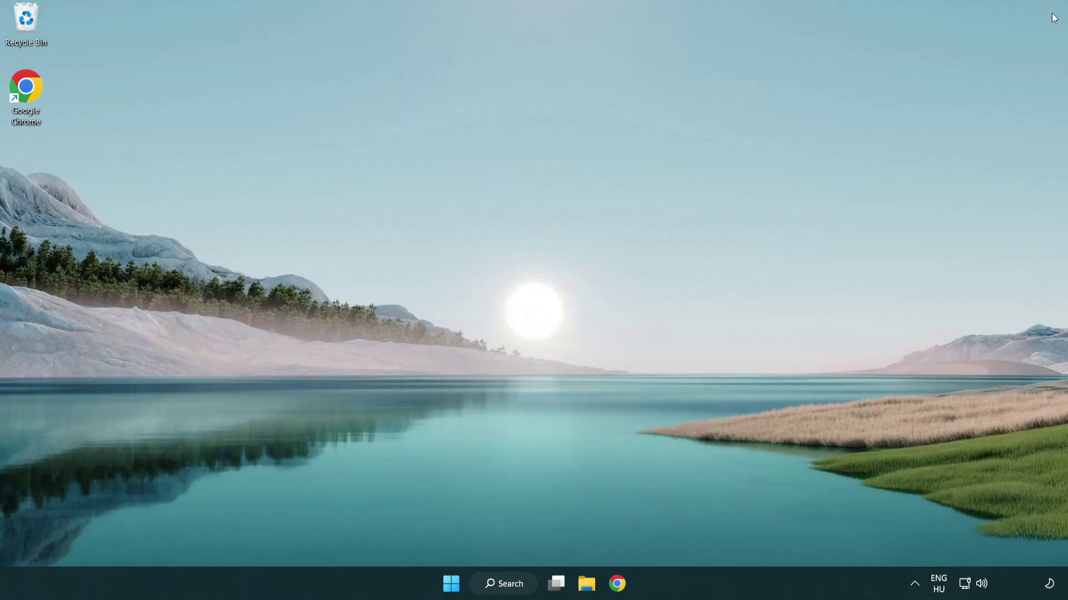
left_click(439, 587)
left_click(712, 536)
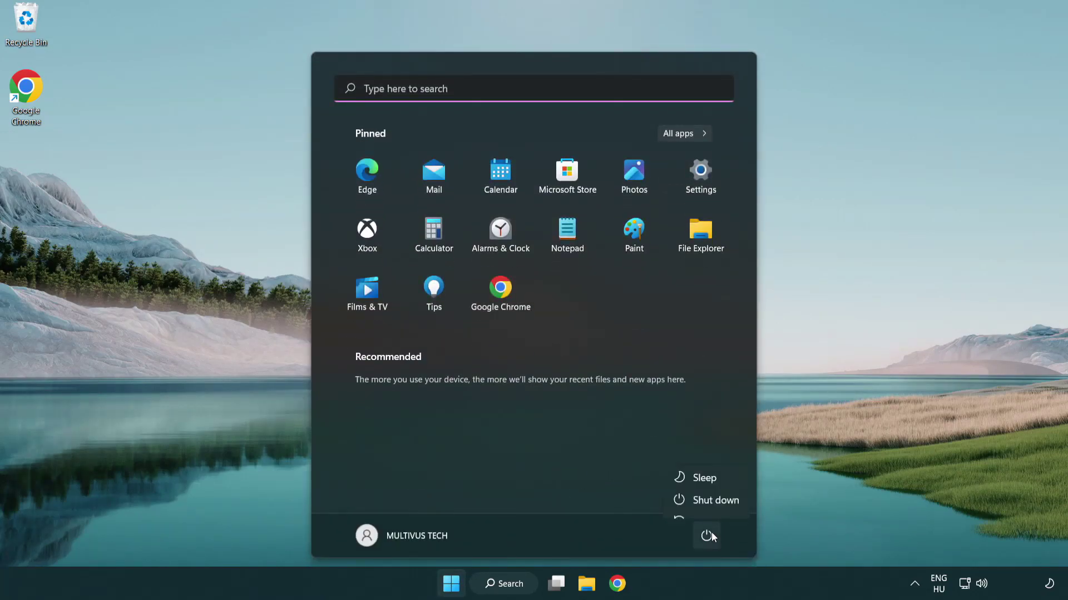